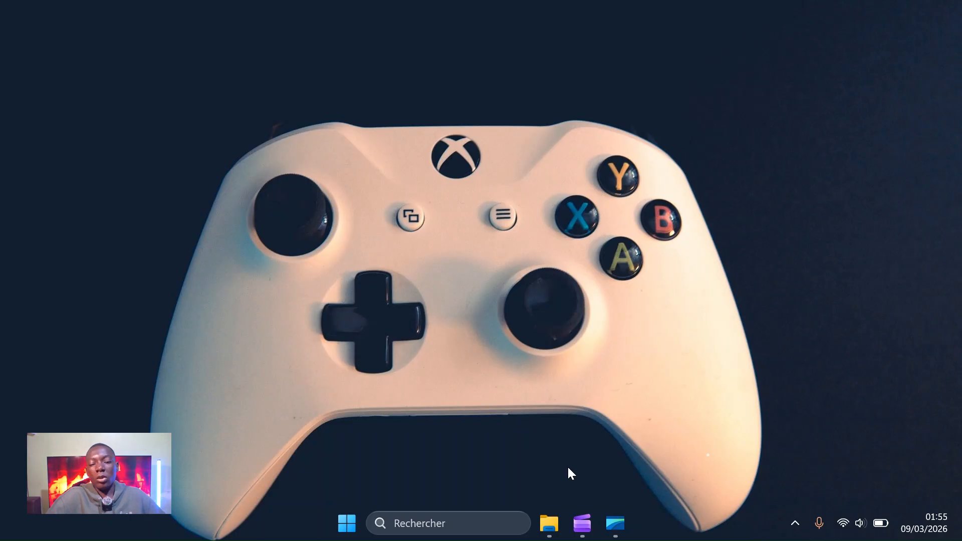
Launch the MikhmonServer application from the Downloads\Mikhmonv7 folder.
{"action": "left_click", "coordinate": [539, 521]}
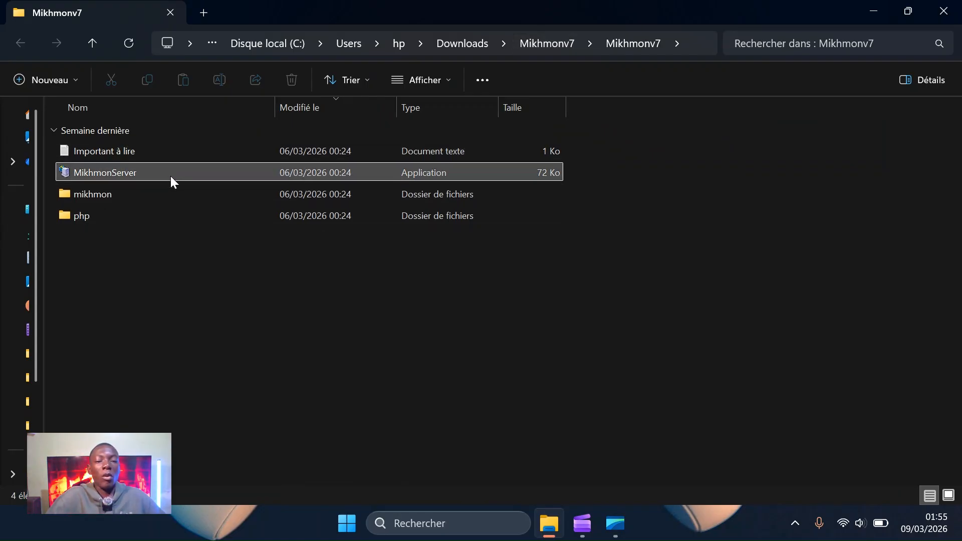
{"action": "mouse_move", "coordinate": [170, 178]}
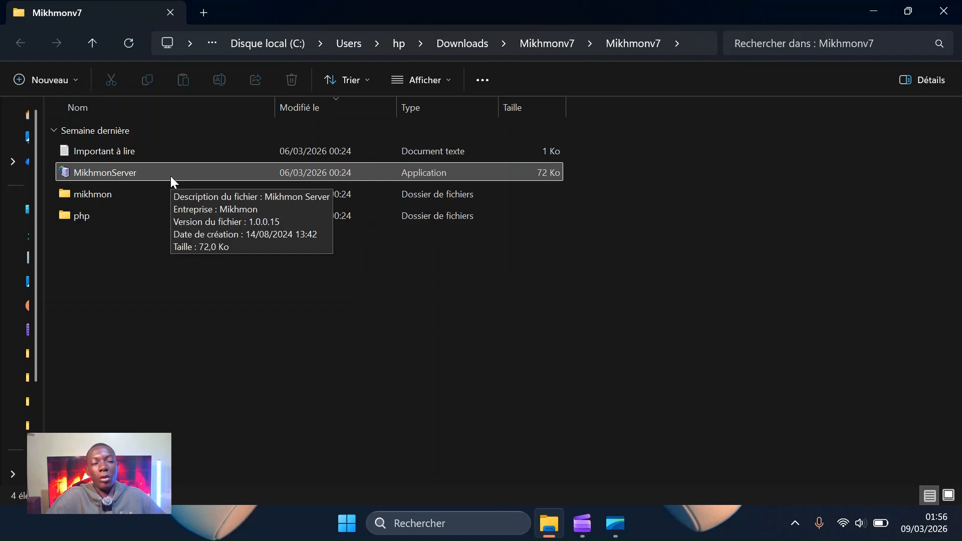
{"action": "left_click", "coordinate": [113, 172]}
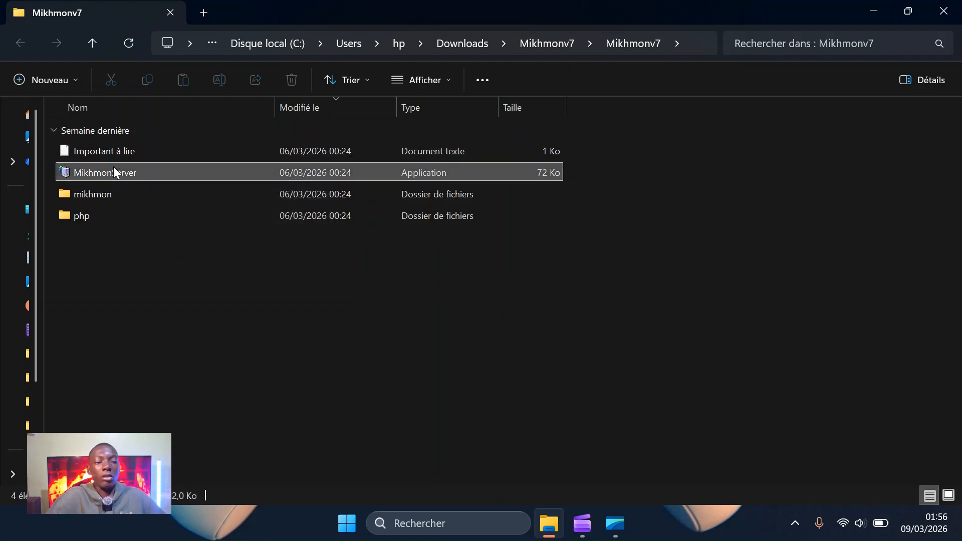
{"action": "double_click", "coordinate": [114, 172]}
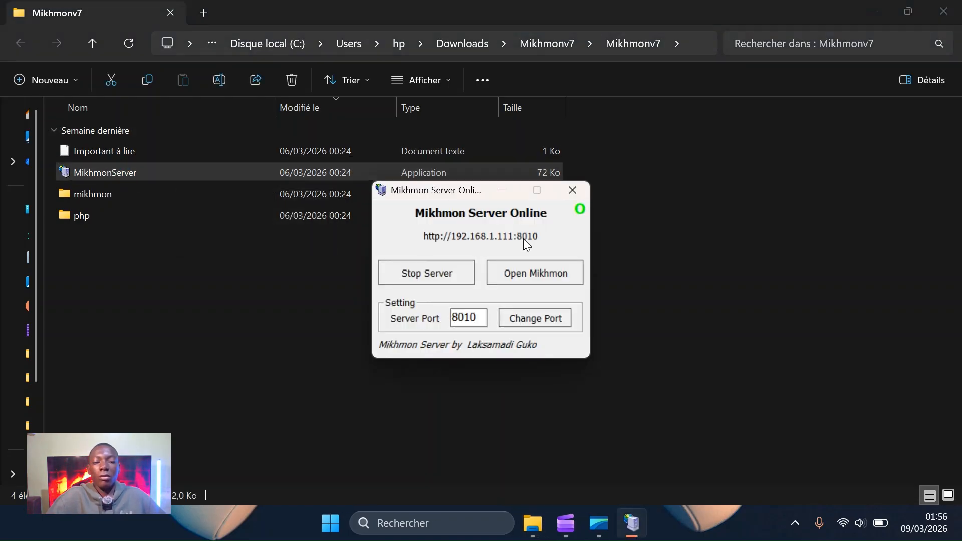
Confirm the Wi-Fi connection, then open Mikhmon in the browser on port 8010.
{"action": "left_click", "coordinate": [843, 524]}
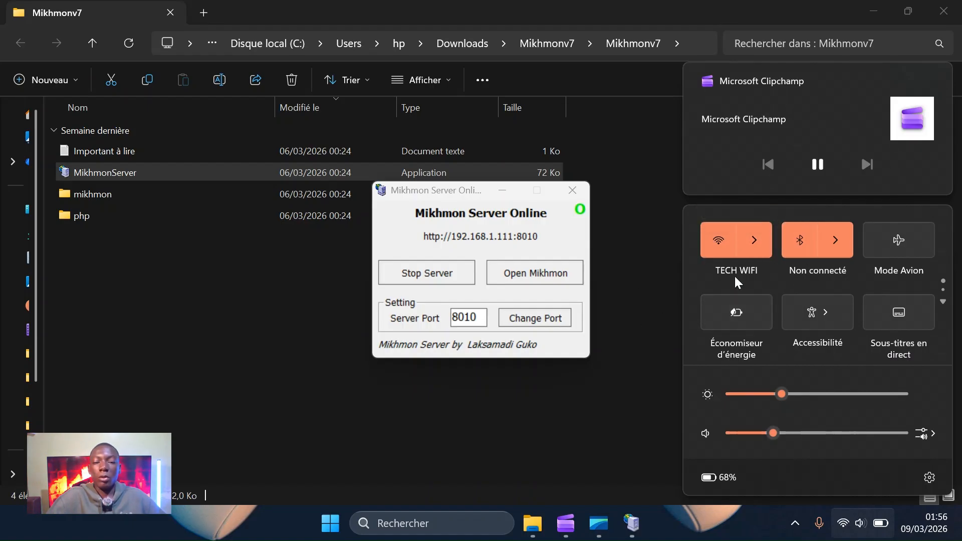
{"action": "left_click", "coordinate": [655, 214]}
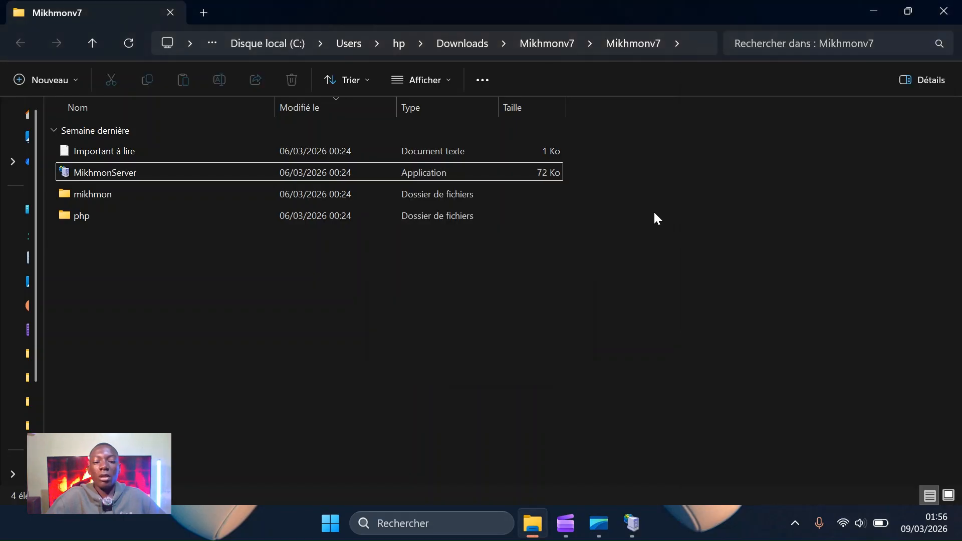
{"action": "left_click", "coordinate": [633, 516]}
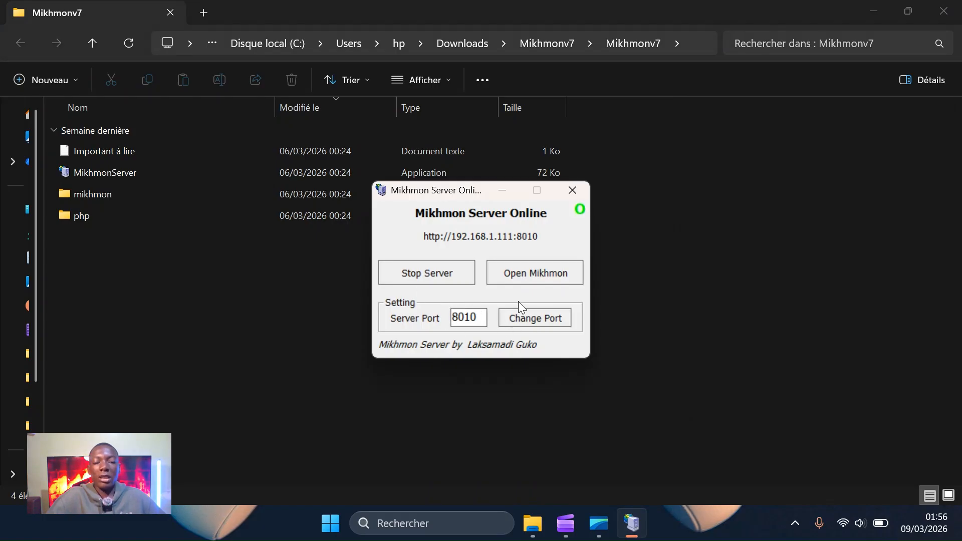
{"action": "left_click", "coordinate": [519, 271]}
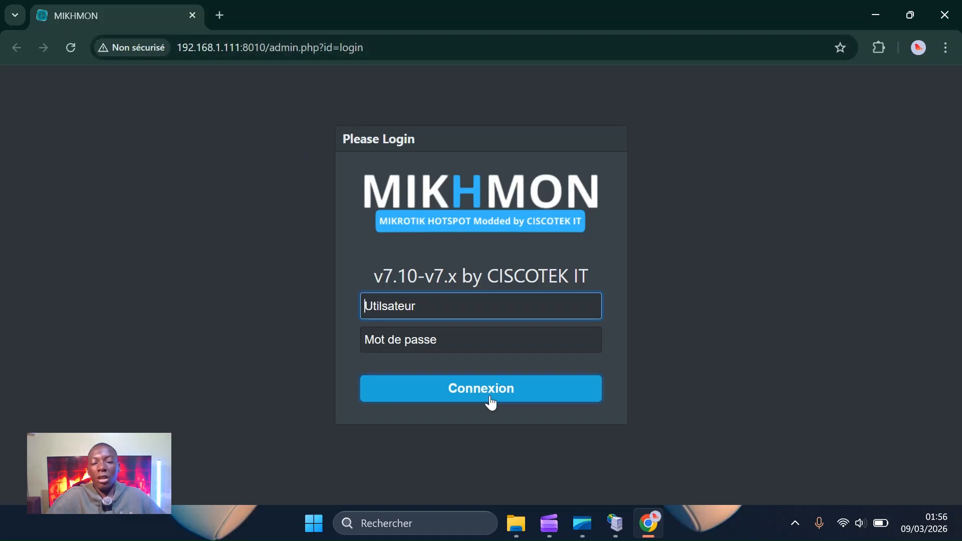
Start a Windows search from the taskbar search box.
{"action": "left_click", "coordinate": [427, 523]}
Launch winbox.exe and connect to the MikroTik router 192.168.11.1 with its password.
{"action": "type", "text": "w"}
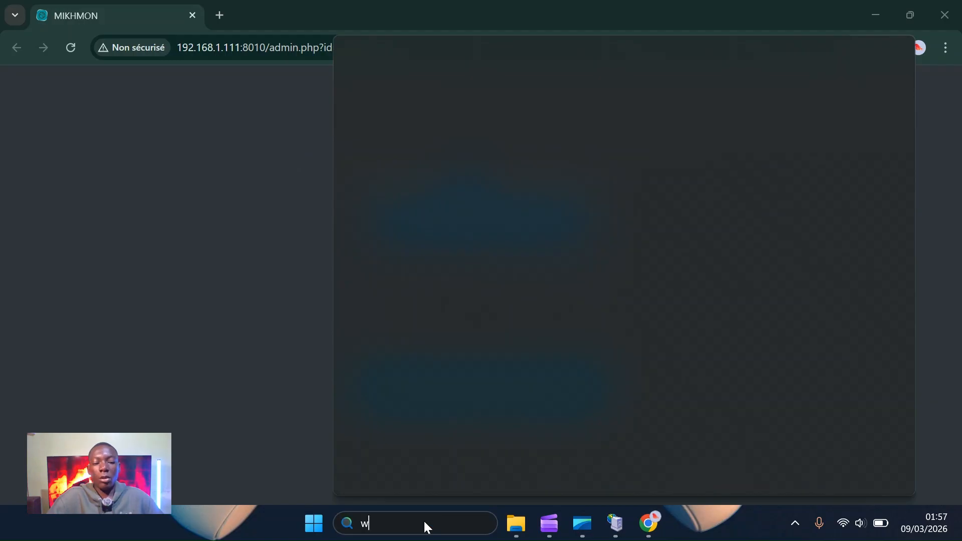
{"action": "type", "text": "inbox.exe"}
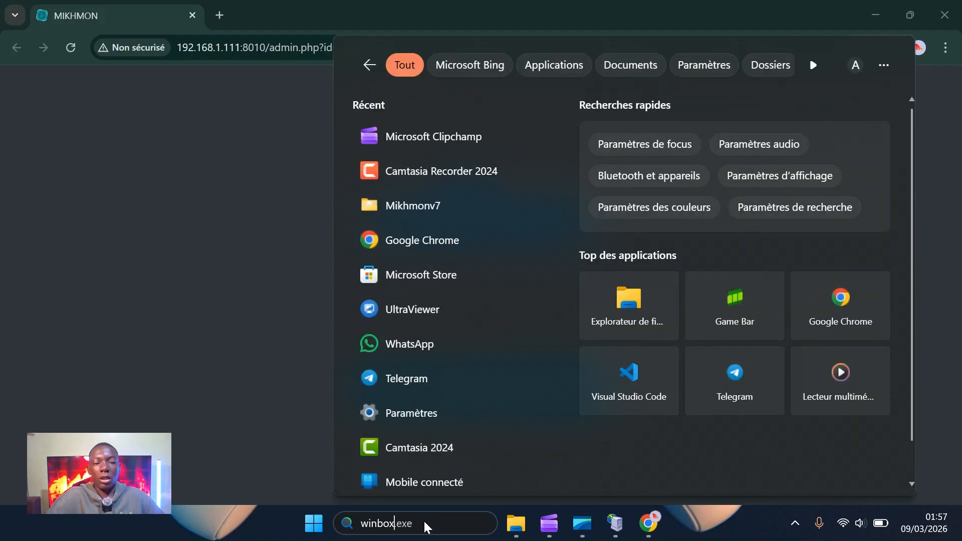
{"action": "left_click", "coordinate": [464, 145]}
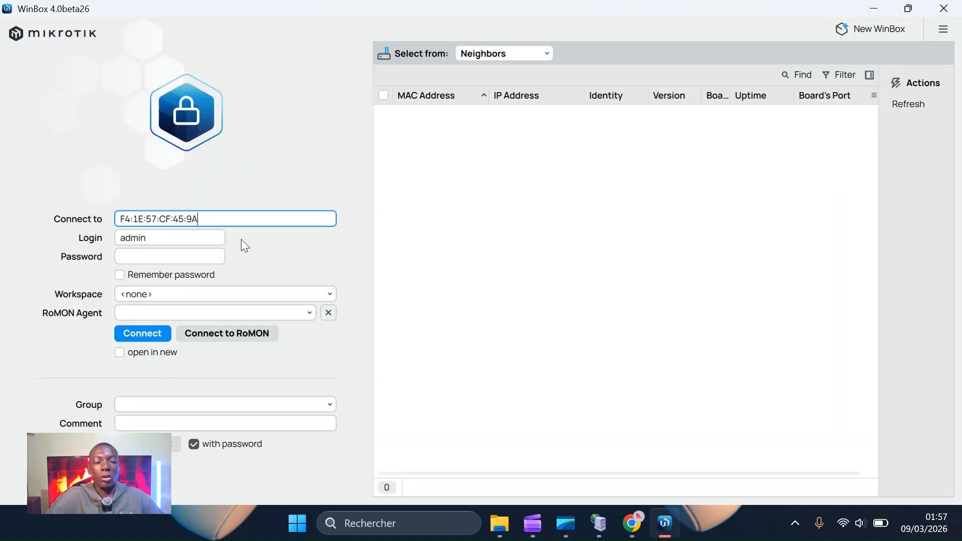
{"action": "left_click", "coordinate": [155, 259]}
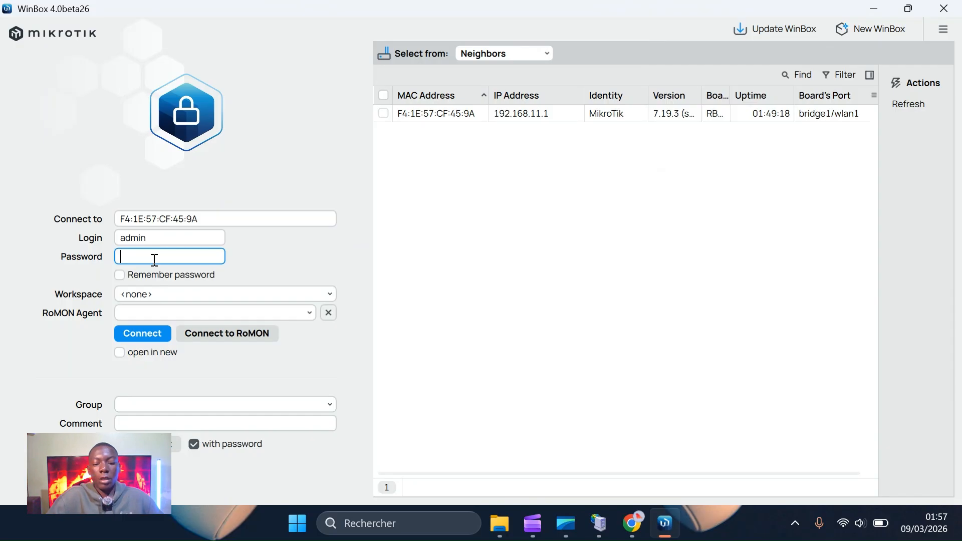
{"action": "type", "text": "*********"}
{"action": "left_click", "coordinate": [527, 115]}
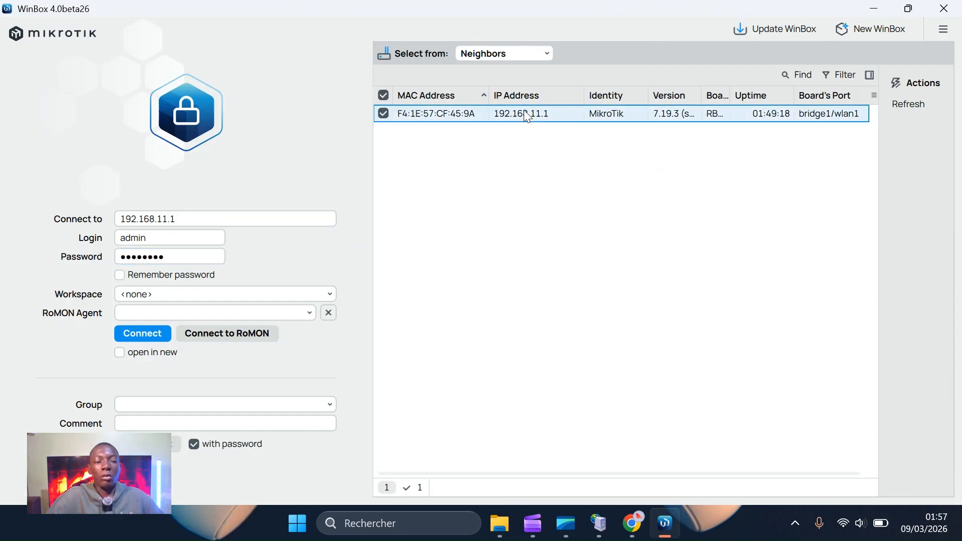
{"action": "left_click", "coordinate": [145, 333]}
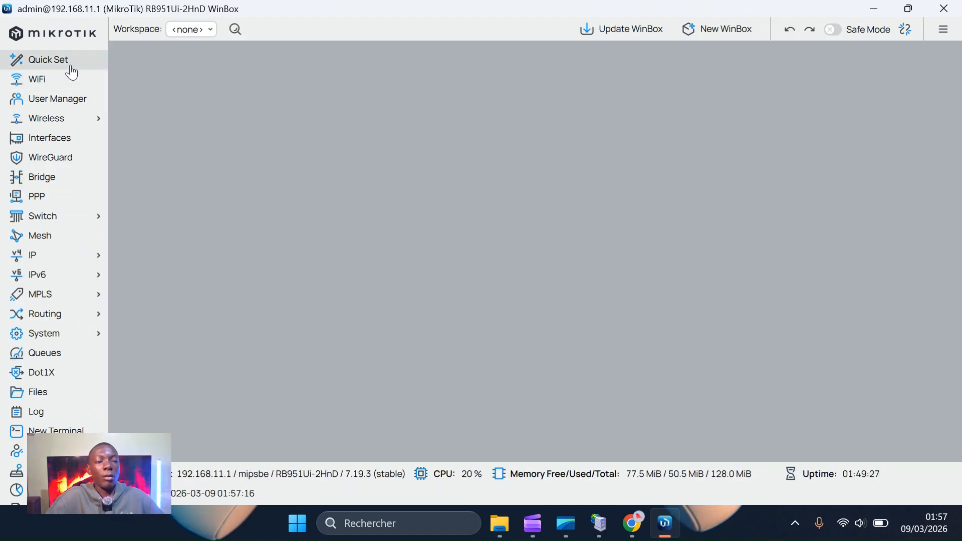
View the router's Quick Set local network settings in a maximized window.
{"action": "left_click", "coordinate": [73, 70]}
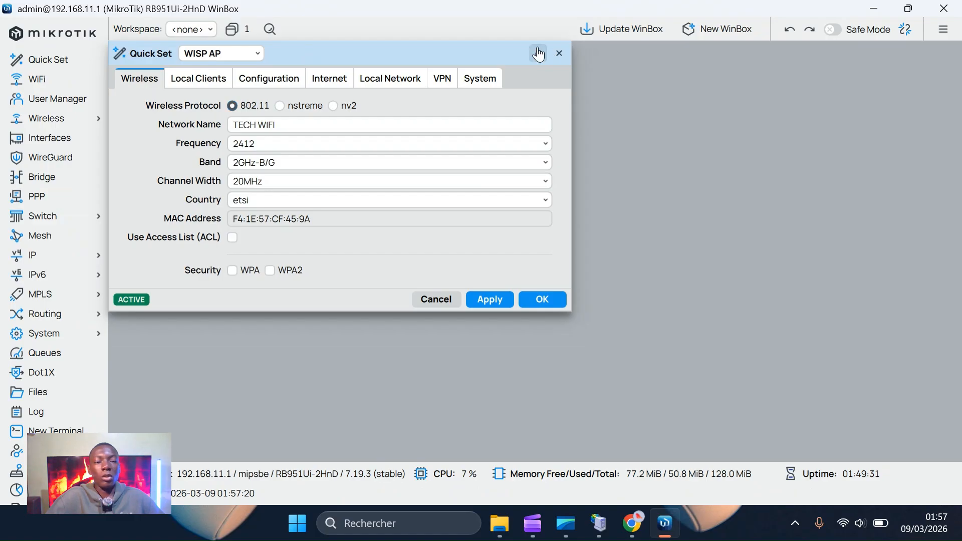
{"action": "left_click", "coordinate": [539, 53]}
{"action": "left_click", "coordinate": [401, 86]}
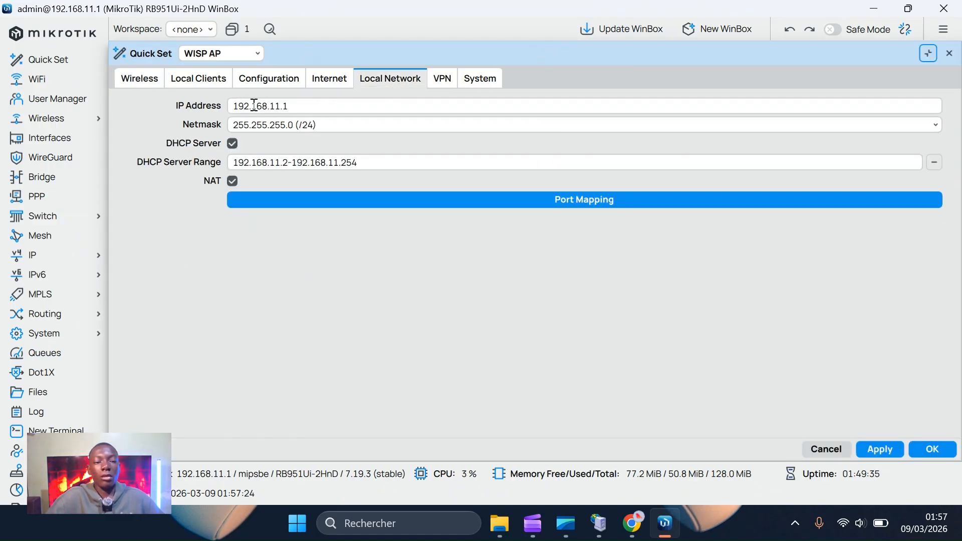
{"action": "left_click", "coordinate": [633, 523]}
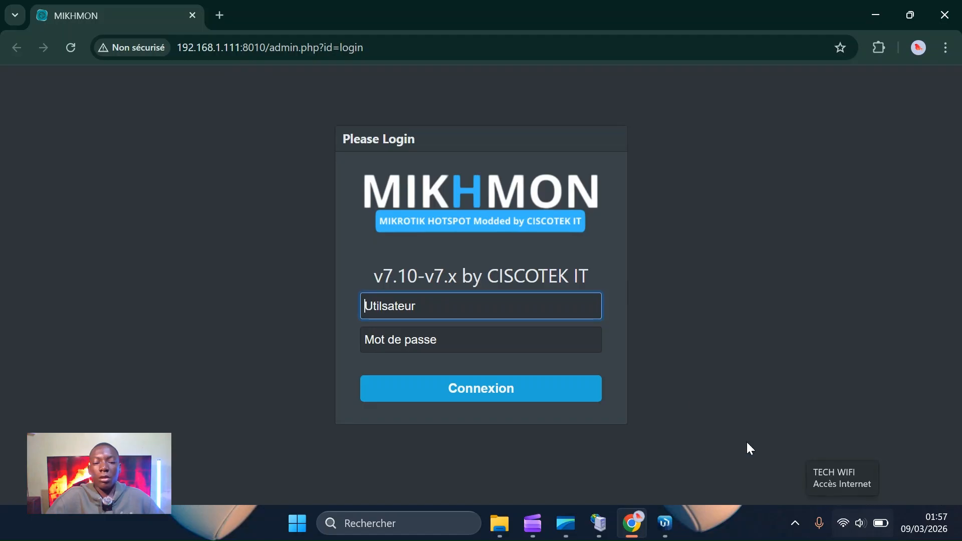
Log in to Mikhmon with the admin credentials and dismiss Chrome's password prompts.
{"action": "left_click", "coordinate": [384, 311]}
{"action": "type", "text": "mi"}
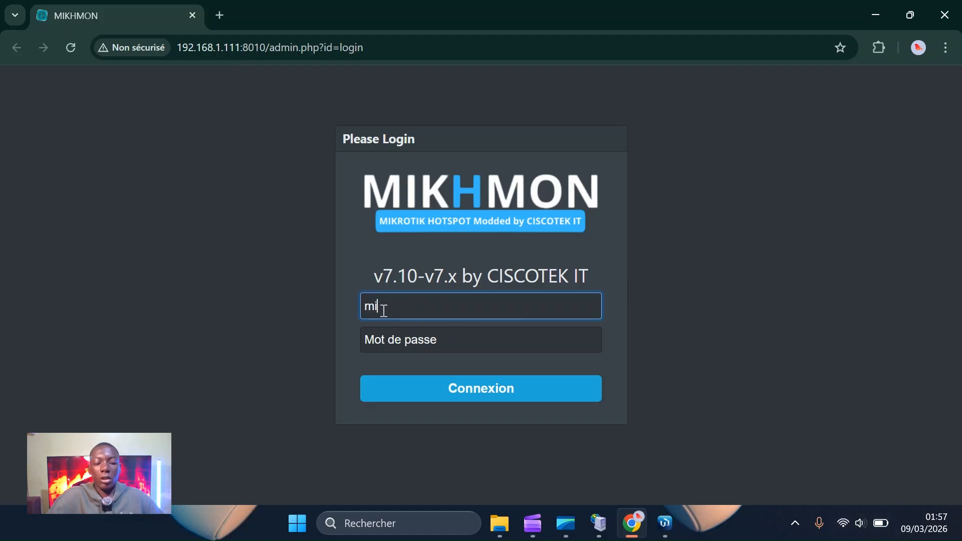
{"action": "type", "text": "khmon"}
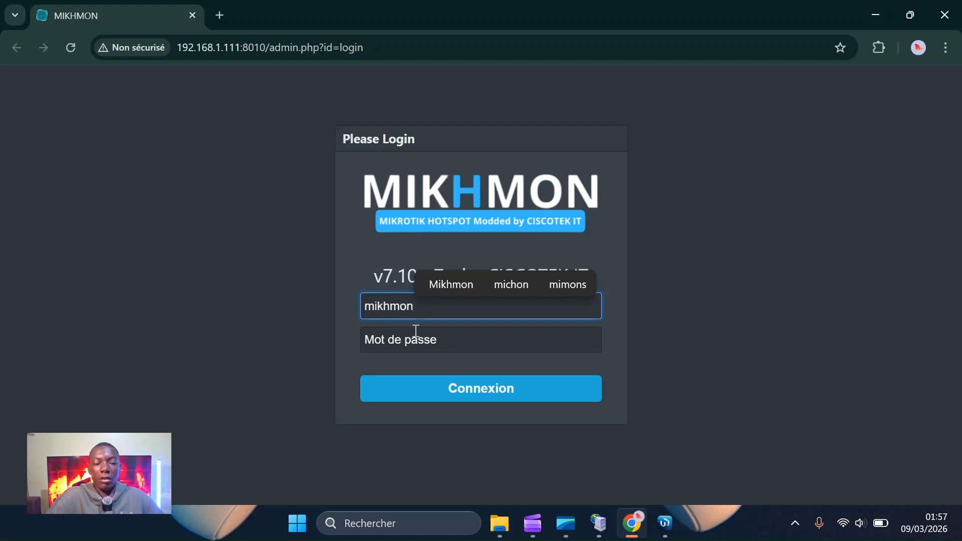
{"action": "left_click", "coordinate": [441, 345]}
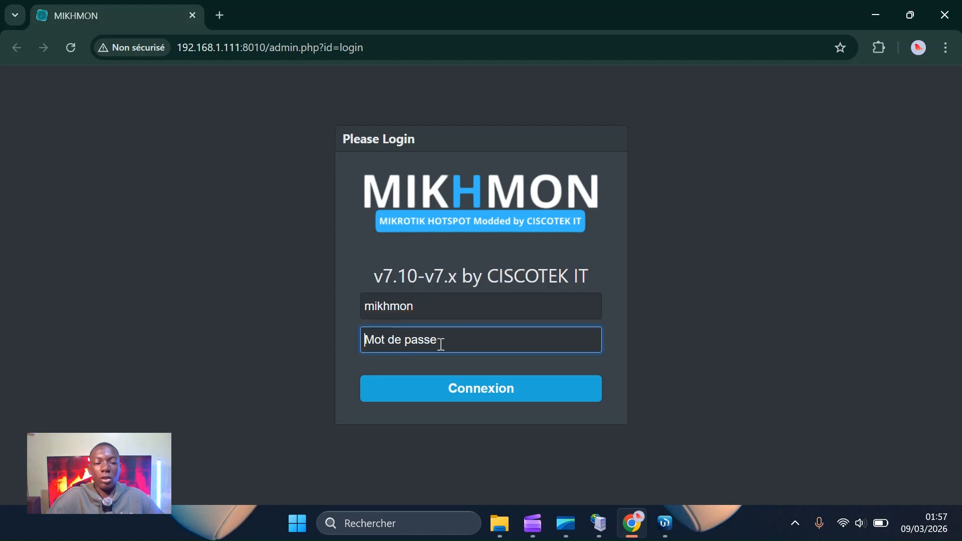
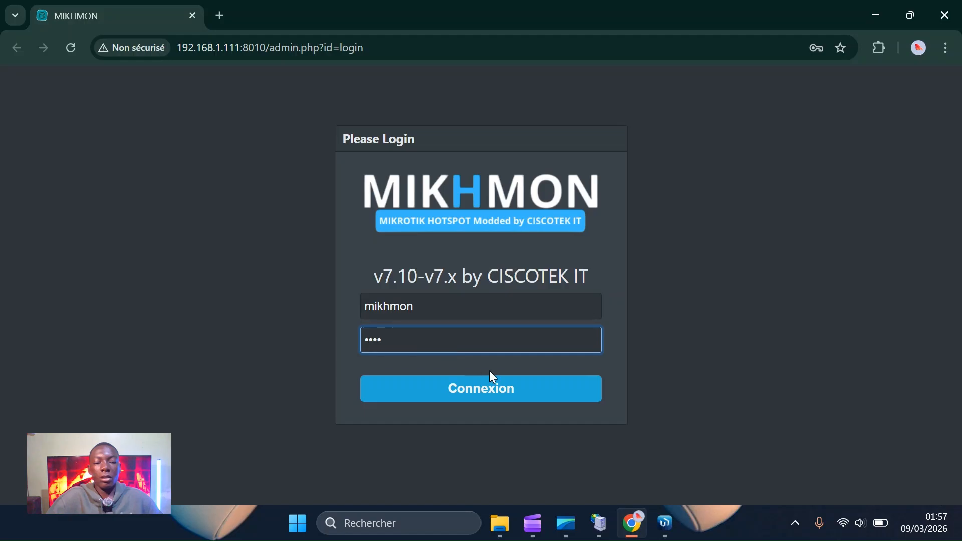
{"action": "left_click", "coordinate": [494, 383]}
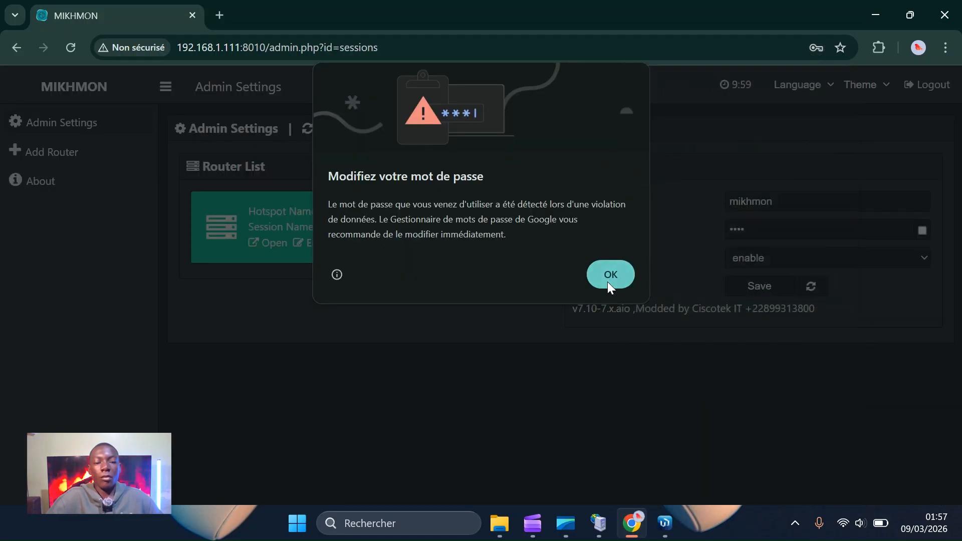
{"action": "left_click", "coordinate": [612, 278]}
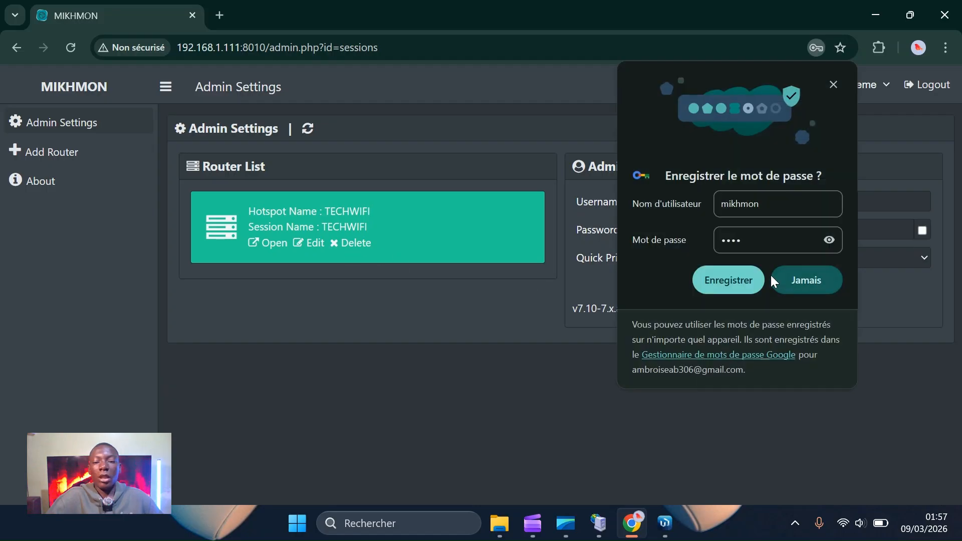
{"action": "left_click", "coordinate": [818, 285]}
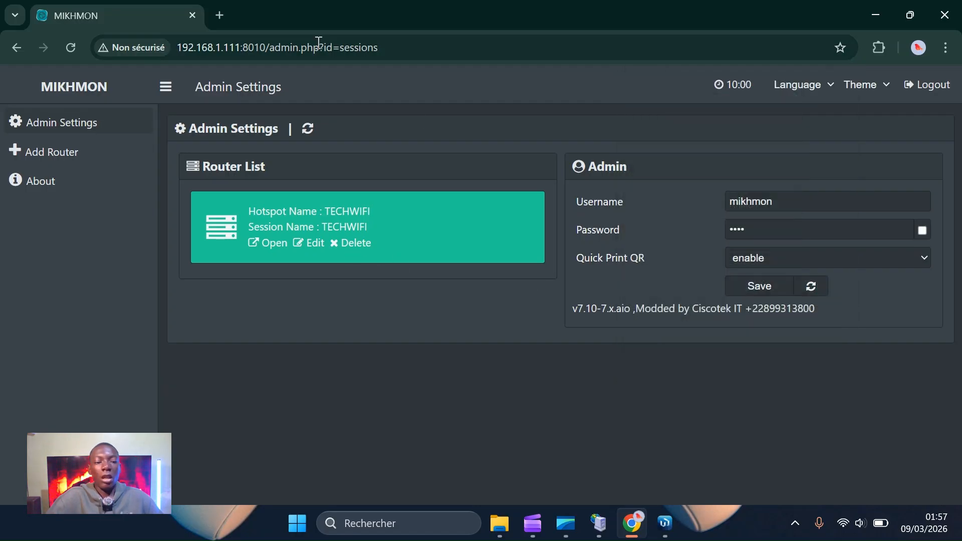
Delete the TECHWIFI router session and start adding a new router session.
{"action": "left_click", "coordinate": [350, 243]}
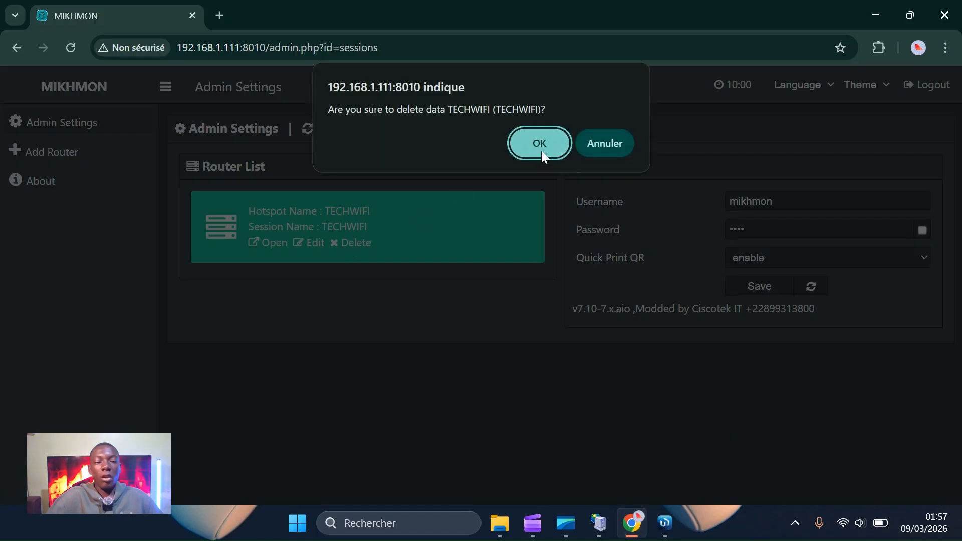
{"action": "left_click", "coordinate": [541, 150]}
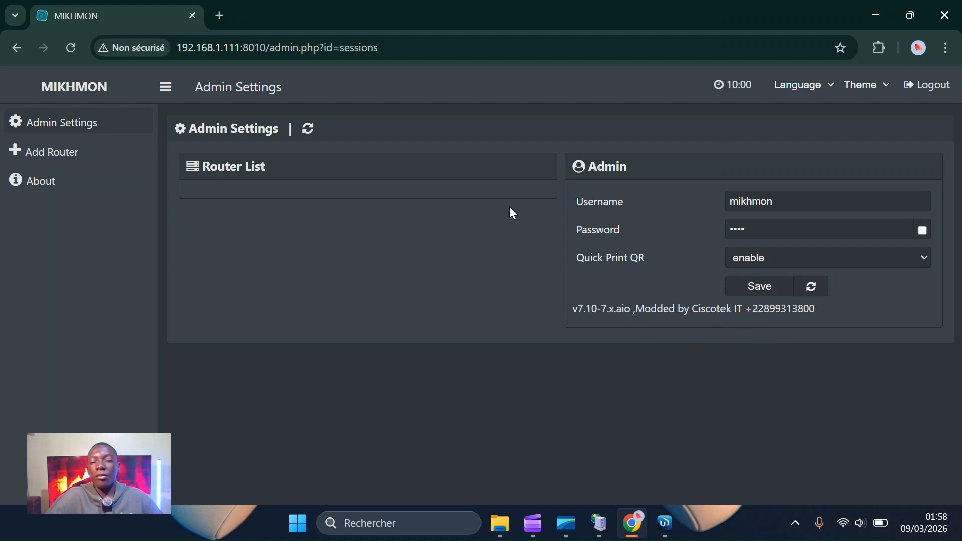
{"action": "left_click", "coordinate": [48, 155]}
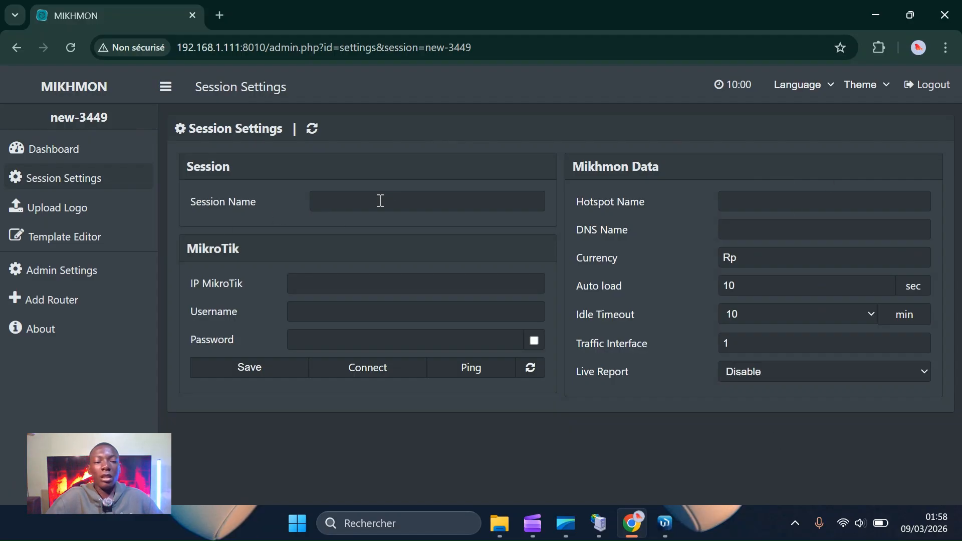
Enter TECHWIFI as the session name and copy it into the Hotspot Name field.
{"action": "left_click", "coordinate": [361, 204]}
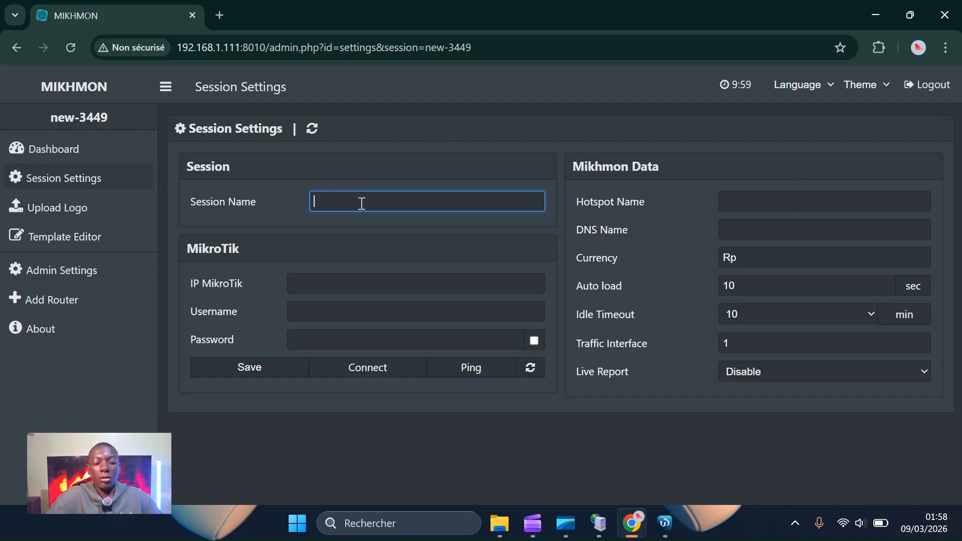
{"action": "type", "text": "TECHWIFI"}
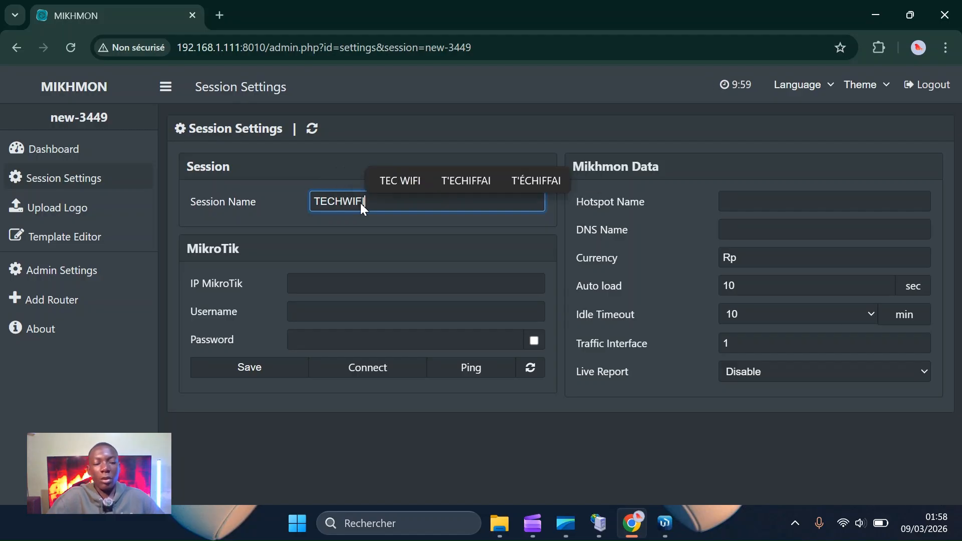
{"action": "double_click", "coordinate": [362, 204]}
{"action": "key", "text": "ctrl+c"}
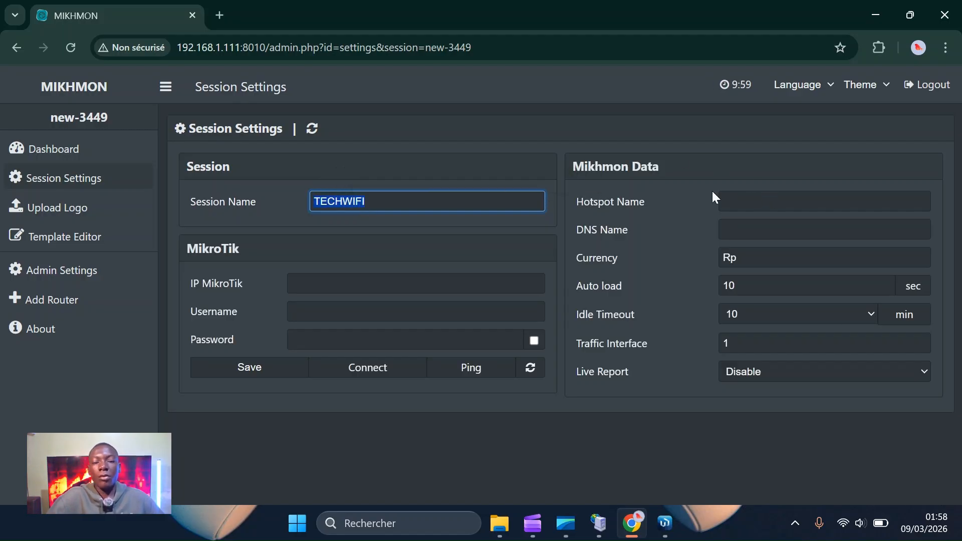
{"action": "left_click", "coordinate": [760, 204]}
{"action": "key", "text": "ctrl+v"}
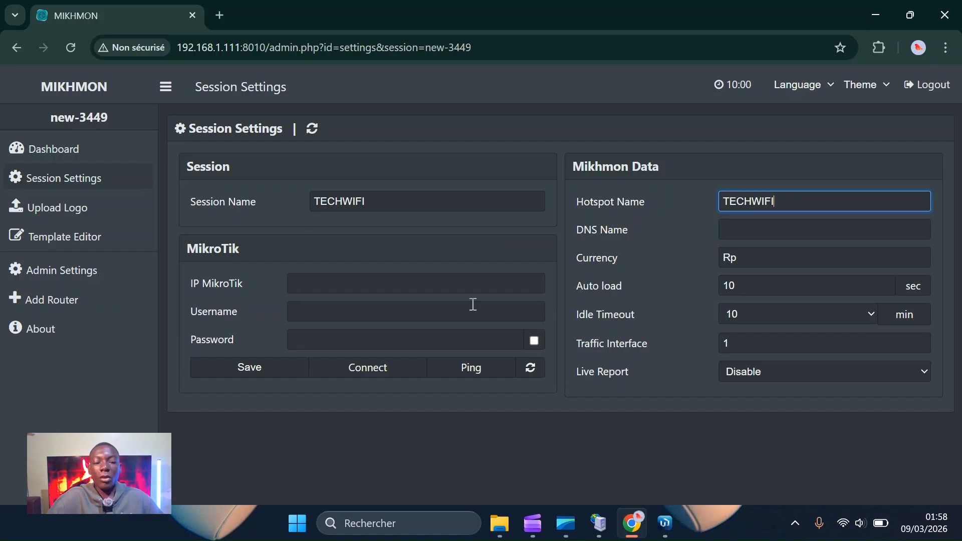
{"action": "left_click", "coordinate": [338, 277]}
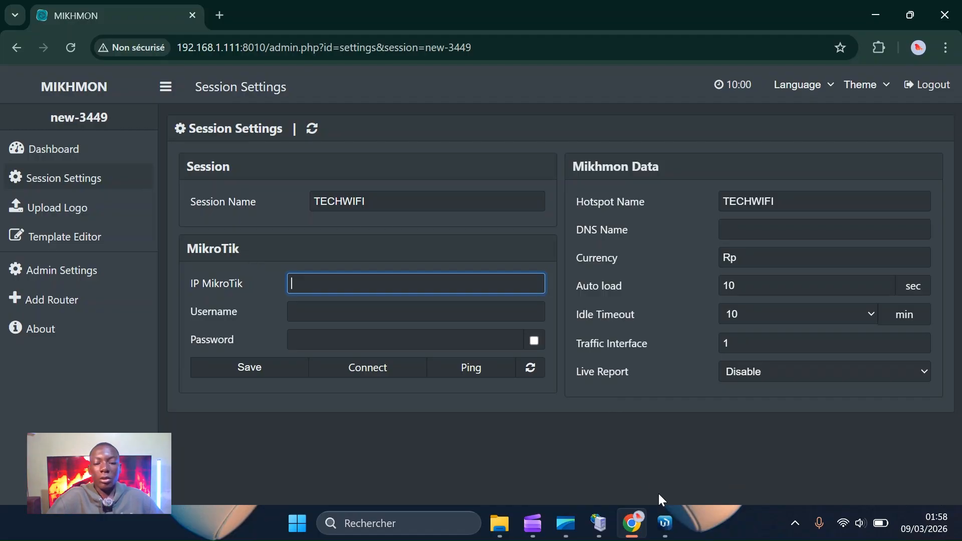
{"action": "left_click", "coordinate": [665, 523]}
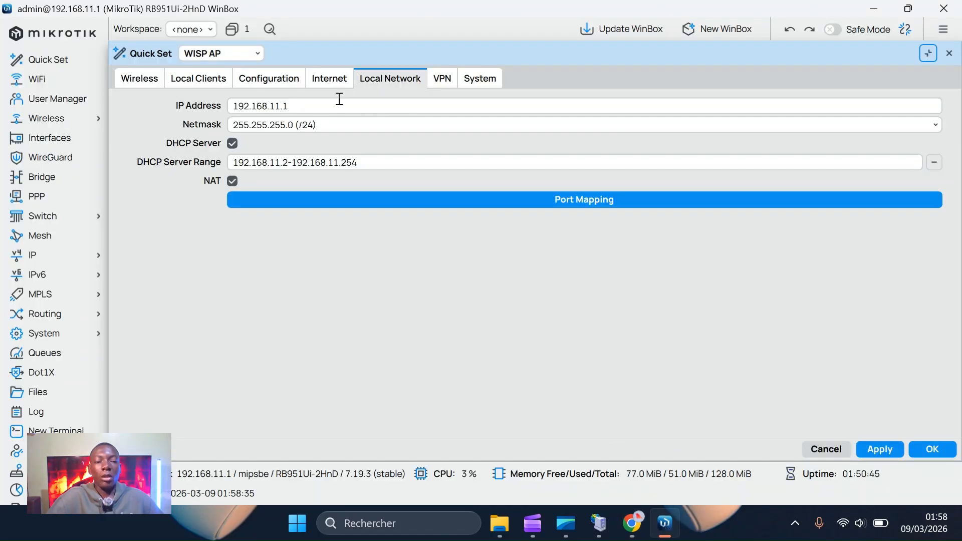
Copy the router LAN address 192.168.11.1 from WinBox into Mikhmon's IP MikroTik field.
{"action": "left_click", "coordinate": [313, 106]}
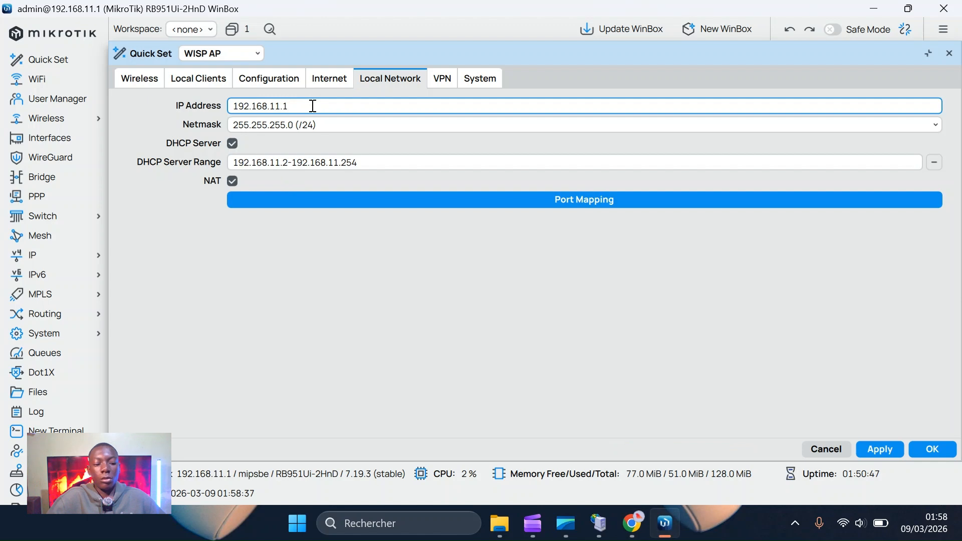
{"action": "double_click", "coordinate": [312, 106]}
{"action": "key", "text": "ctrl+c"}
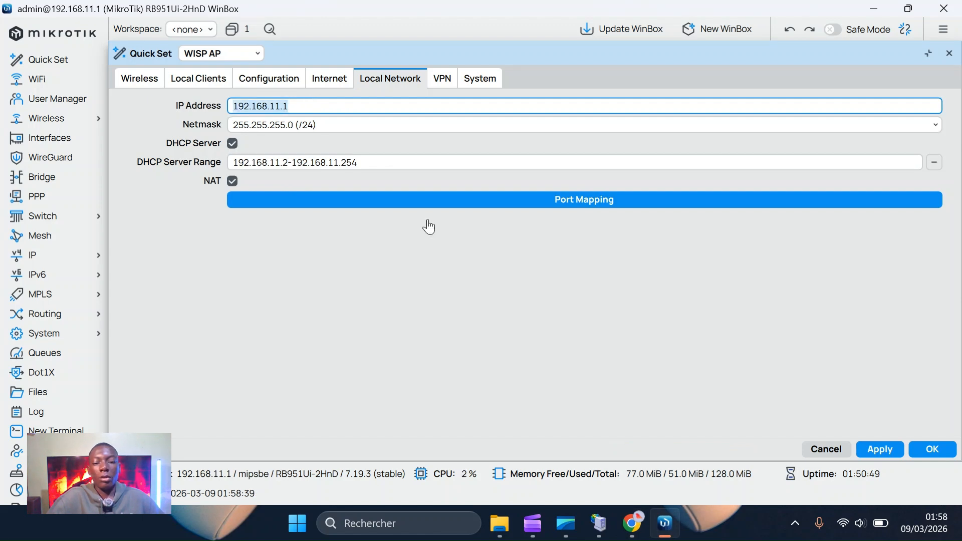
{"action": "left_click", "coordinate": [632, 523]}
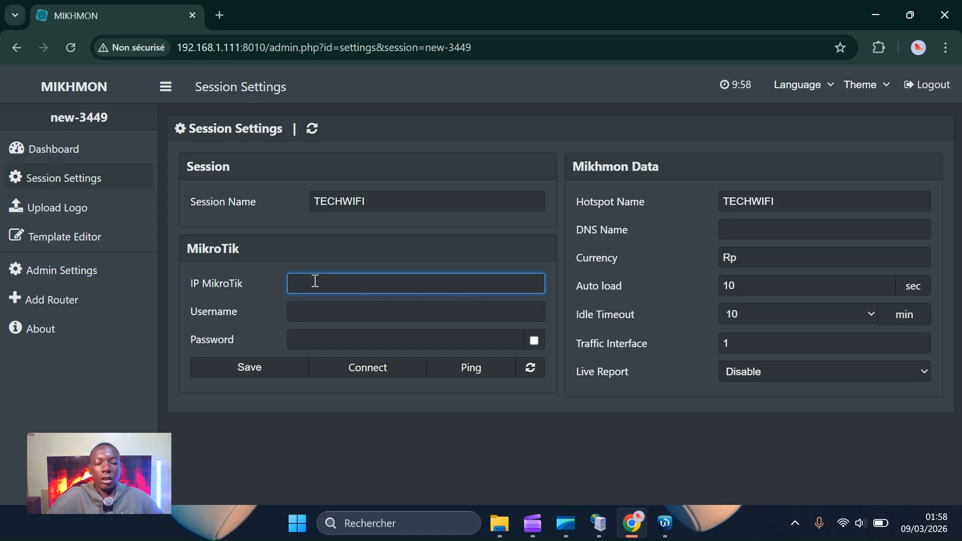
{"action": "key", "text": "ctrl+v"}
{"action": "mouse_move", "coordinate": [669, 526]}
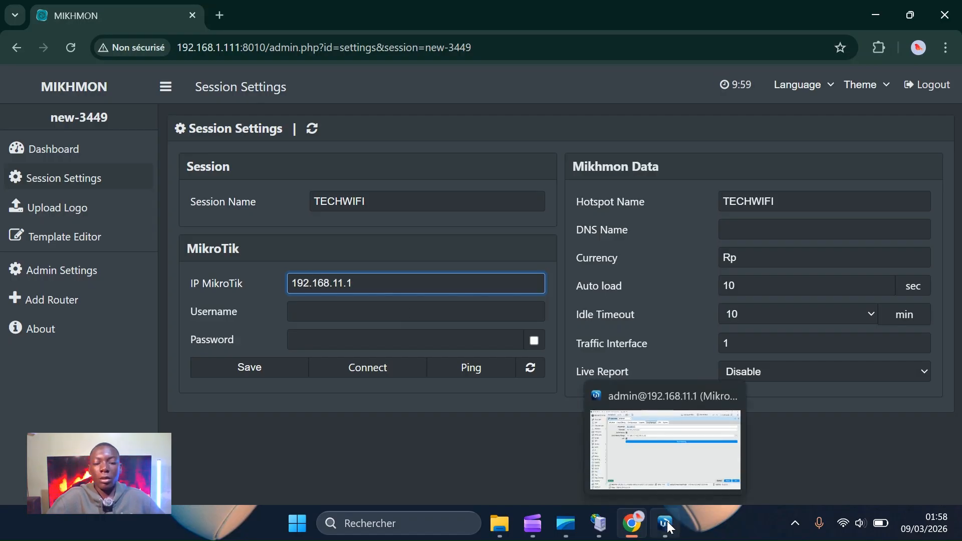
{"action": "left_click", "coordinate": [666, 524]}
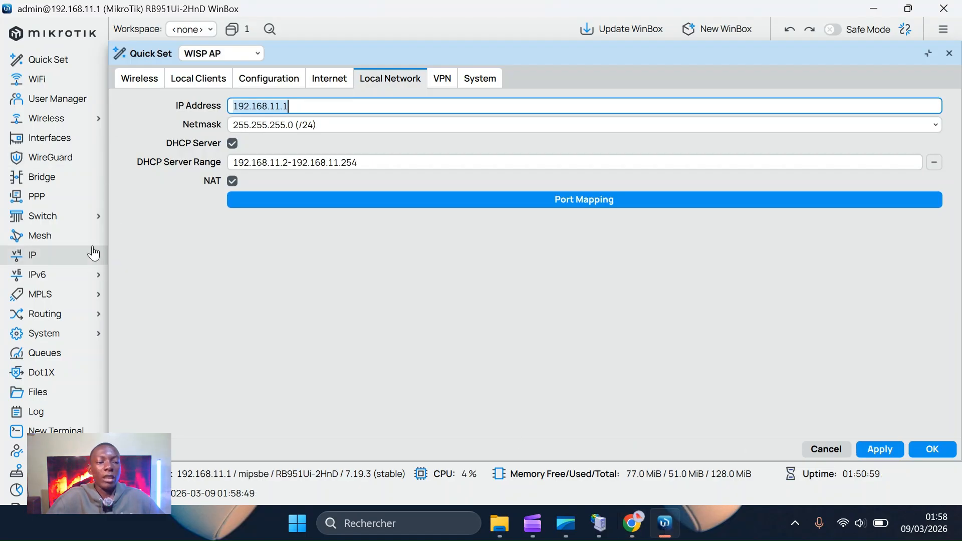
Look up the hsprof1 profile's DNS name tech.net under IP > Hotspot > Server Profiles.
{"action": "left_click", "coordinate": [69, 263]}
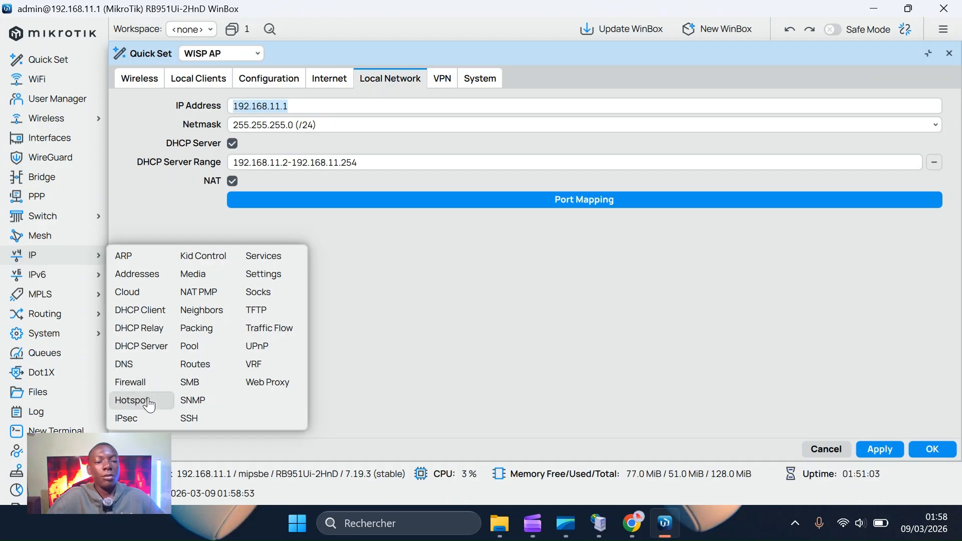
{"action": "left_click", "coordinate": [149, 401]}
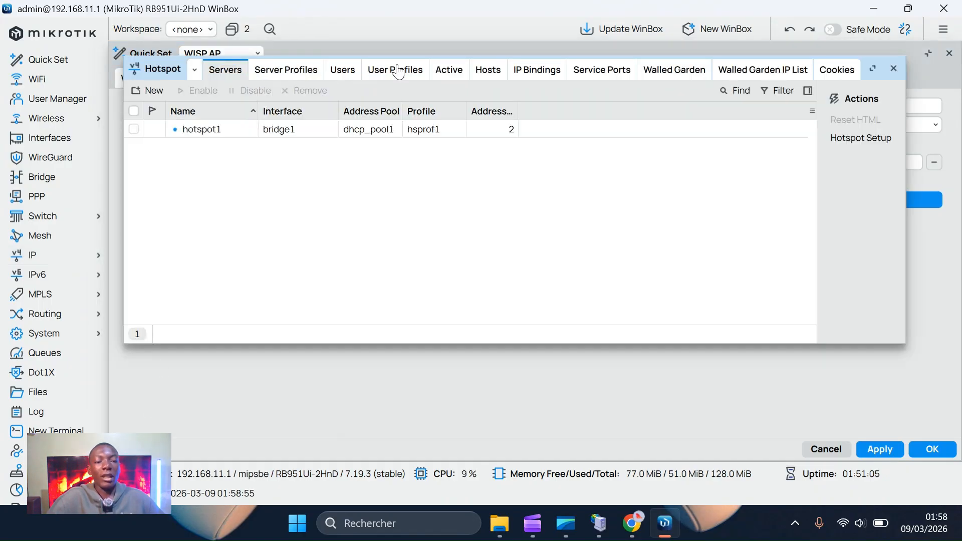
{"action": "left_click", "coordinate": [290, 75]}
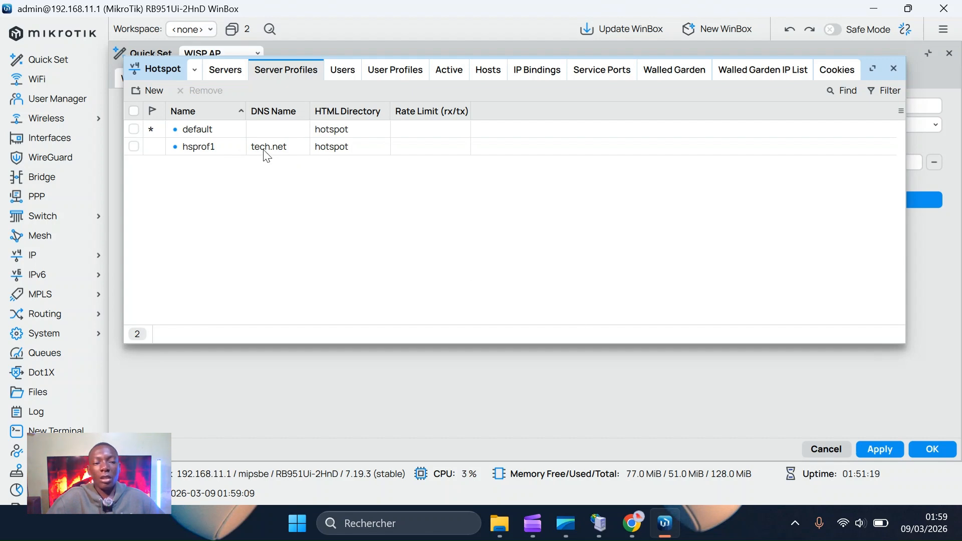
{"action": "left_click", "coordinate": [665, 523]}
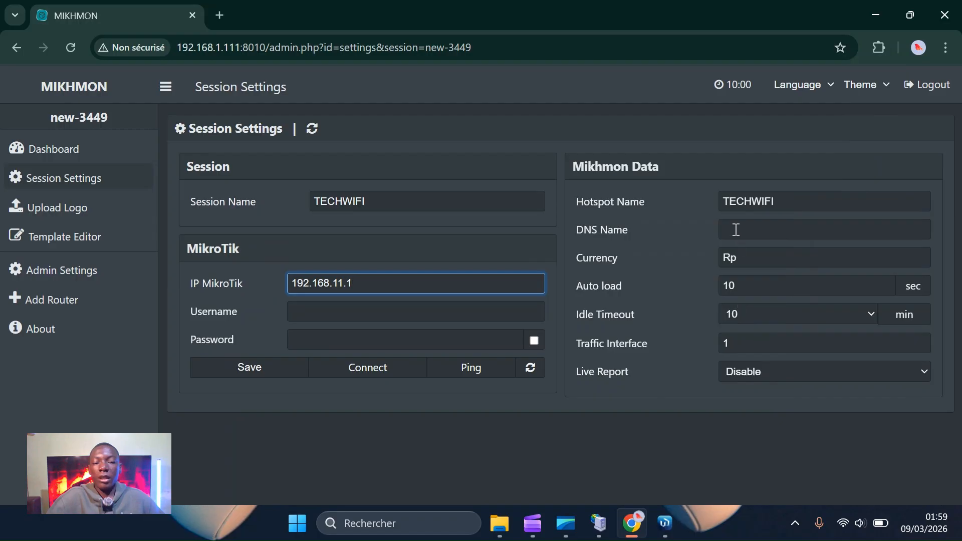
Enter tech.net as the session's DNS name.
{"action": "left_click", "coordinate": [735, 230]}
{"action": "type", "text": "TECH"}
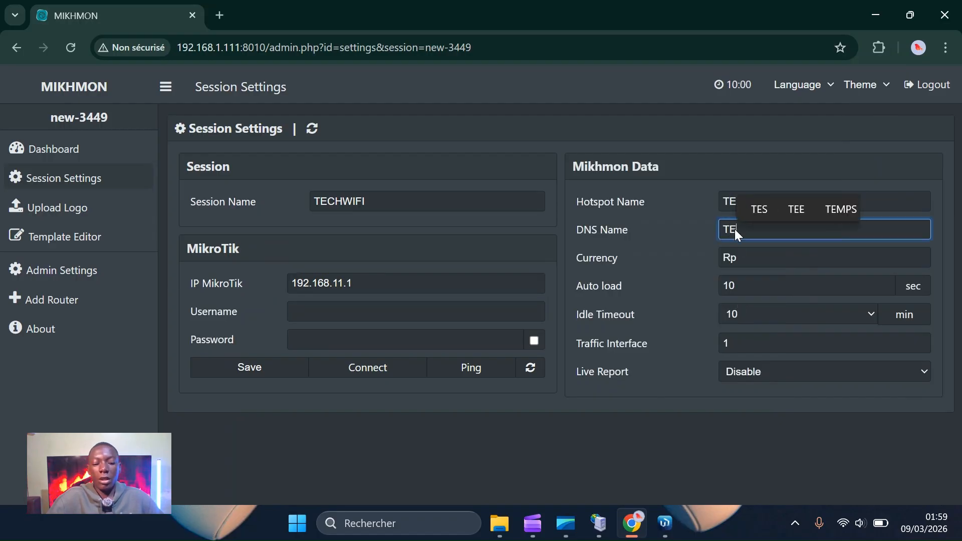
{"action": "key", "text": "BackSpace"}
{"action": "key", "text": "BackSpace"}
{"action": "key", "text": "BackSpace"}
{"action": "key", "text": "BackSpace"}
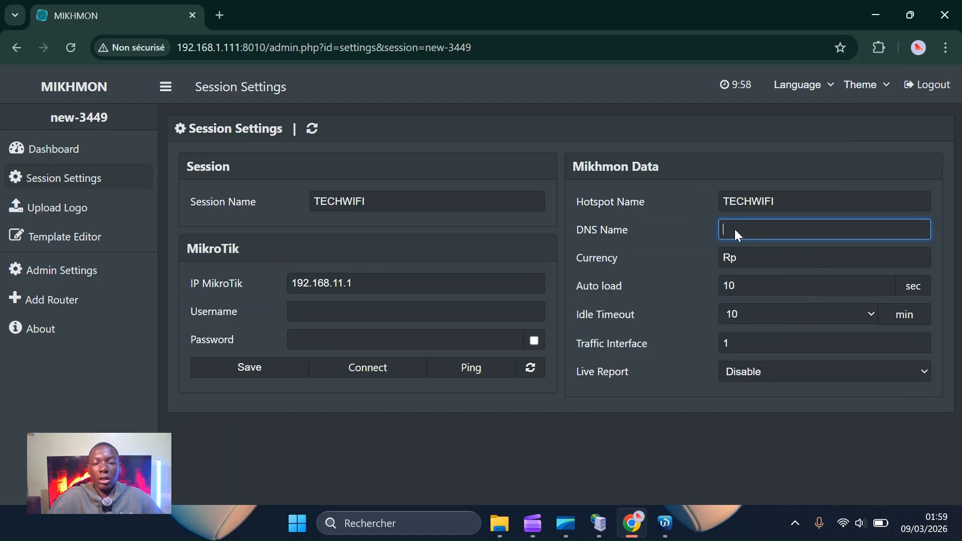
{"action": "type", "text": "tech"}
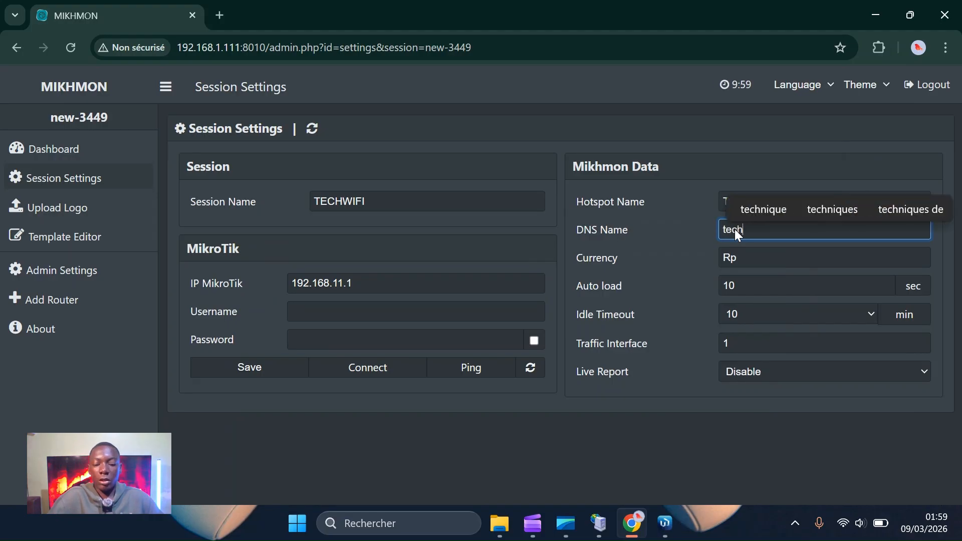
{"action": "type", "text": ".net"}
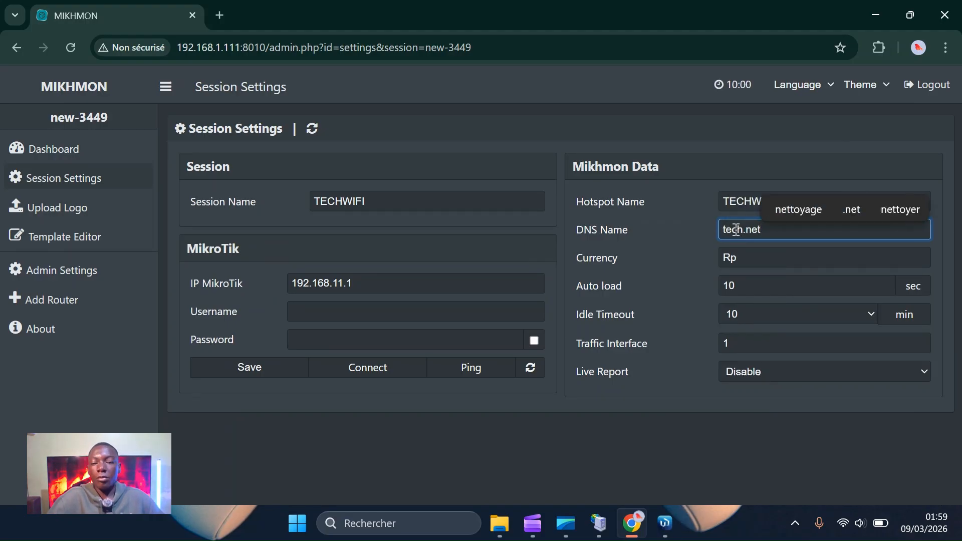
Replace the Rp currency with Cfa.
{"action": "left_click", "coordinate": [759, 261]}
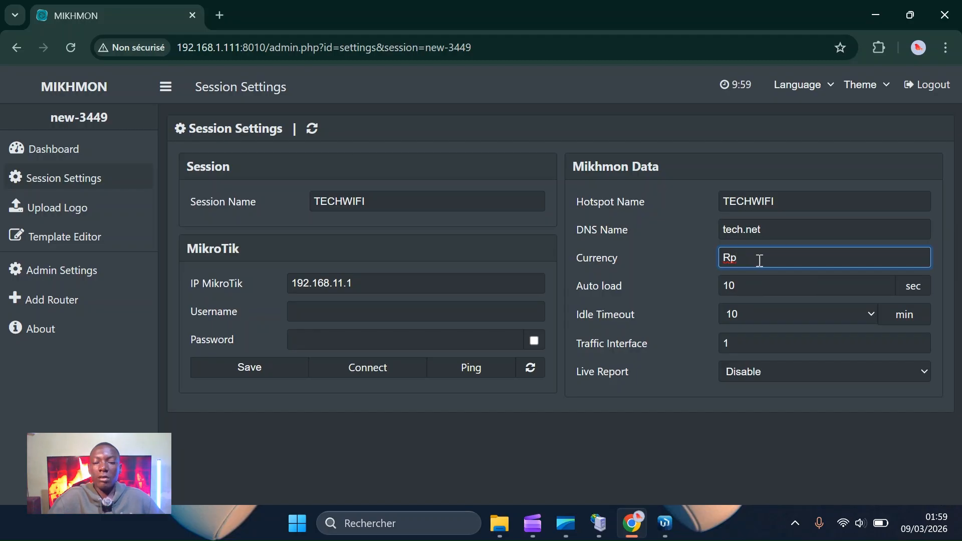
{"action": "key", "text": "BackSpace"}
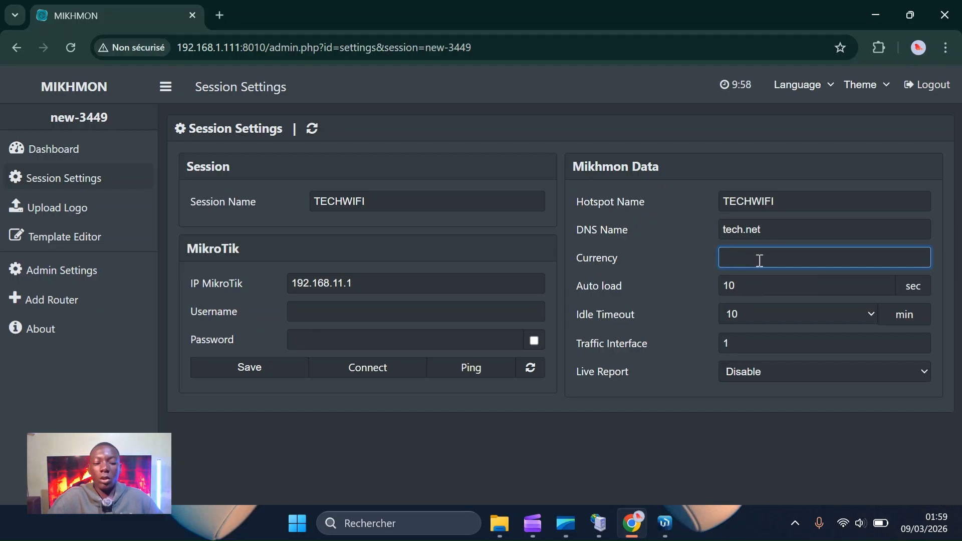
{"action": "type", "text": "Cfa"}
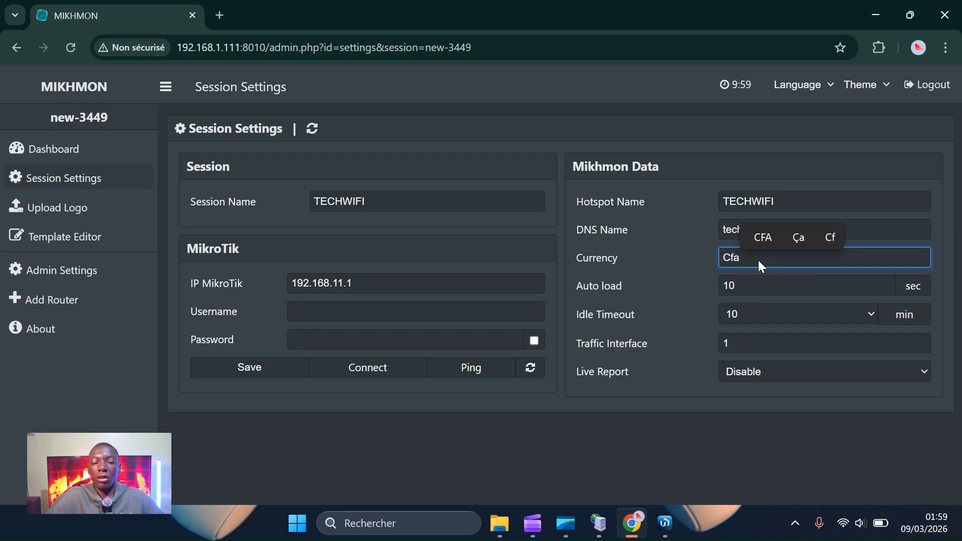
{"action": "left_click", "coordinate": [328, 319]}
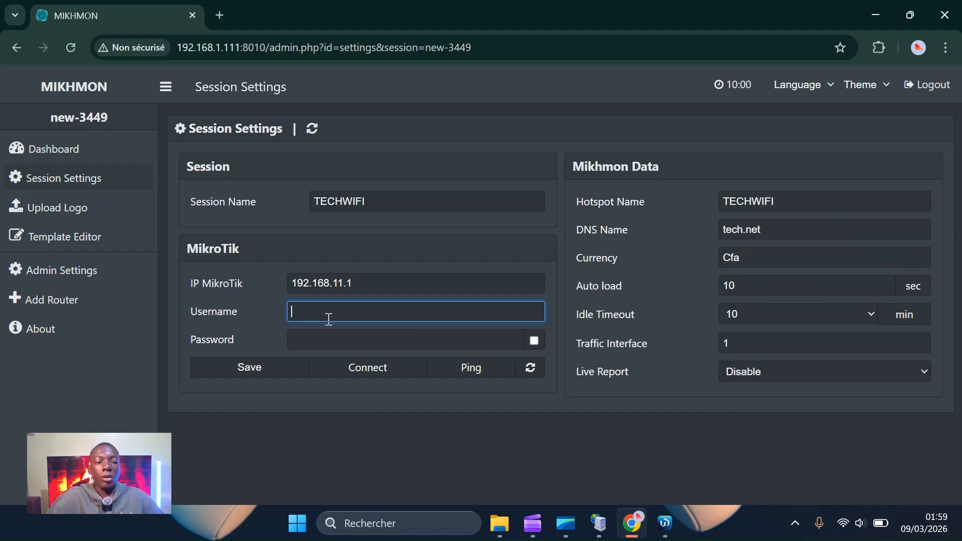
{"action": "left_click", "coordinate": [316, 338]}
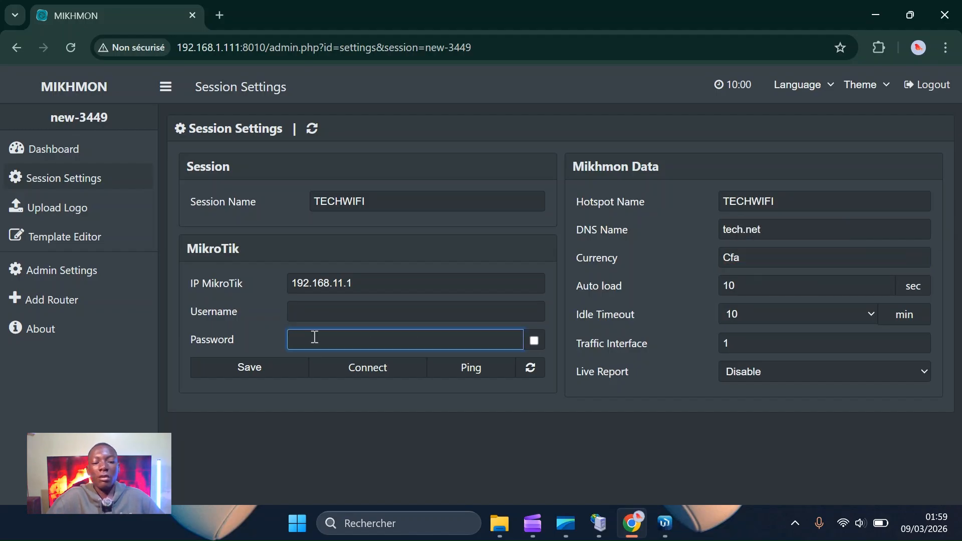
{"action": "mouse_move", "coordinate": [662, 527]}
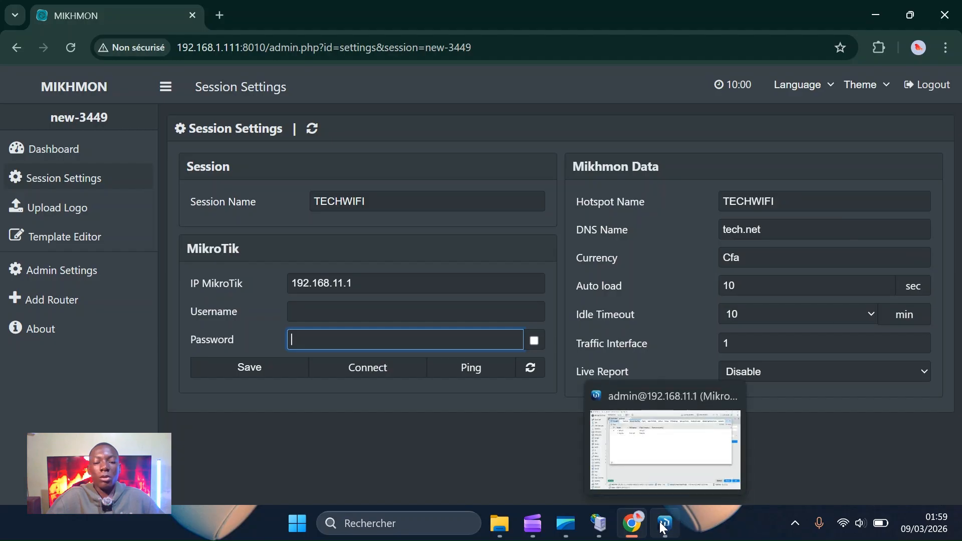
{"action": "left_click", "coordinate": [642, 458]}
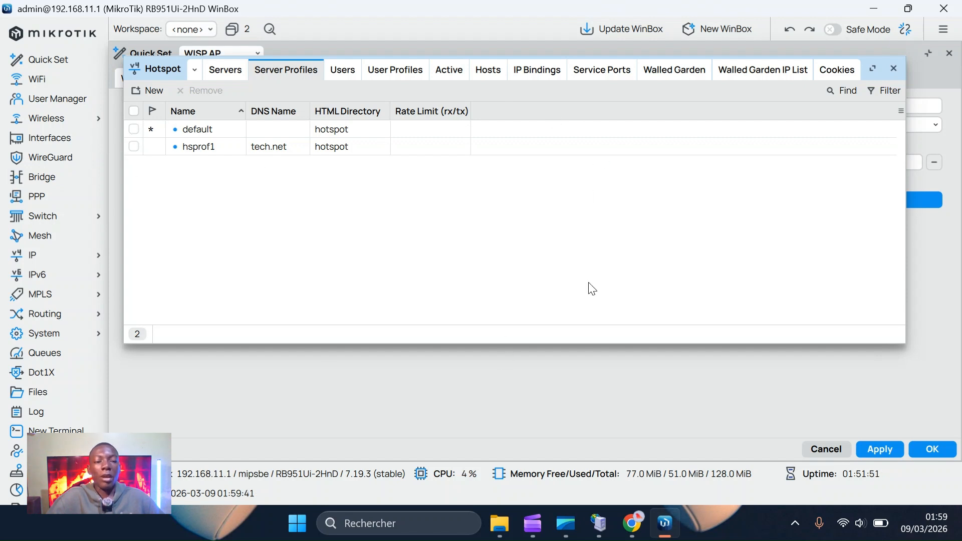
{"action": "mouse_move", "coordinate": [666, 526]}
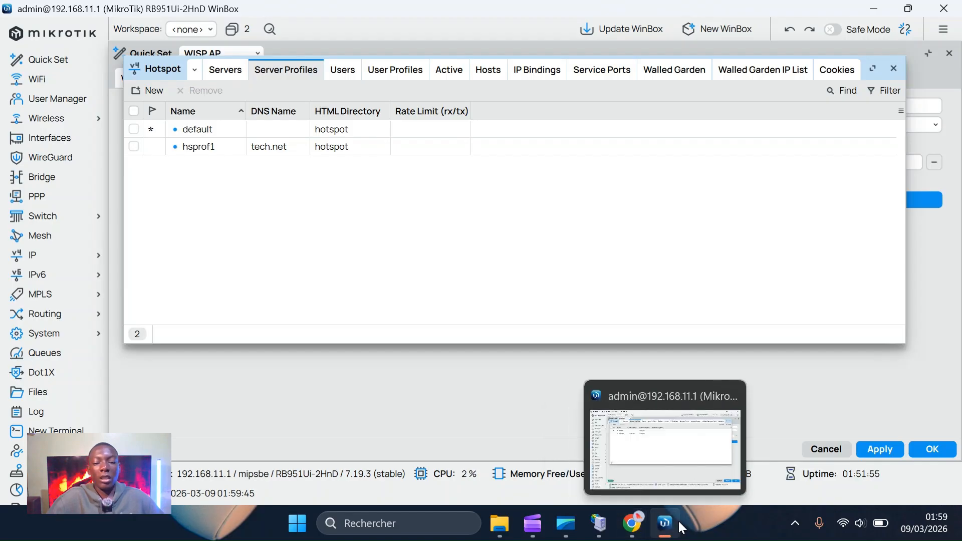
{"action": "left_click", "coordinate": [670, 520]}
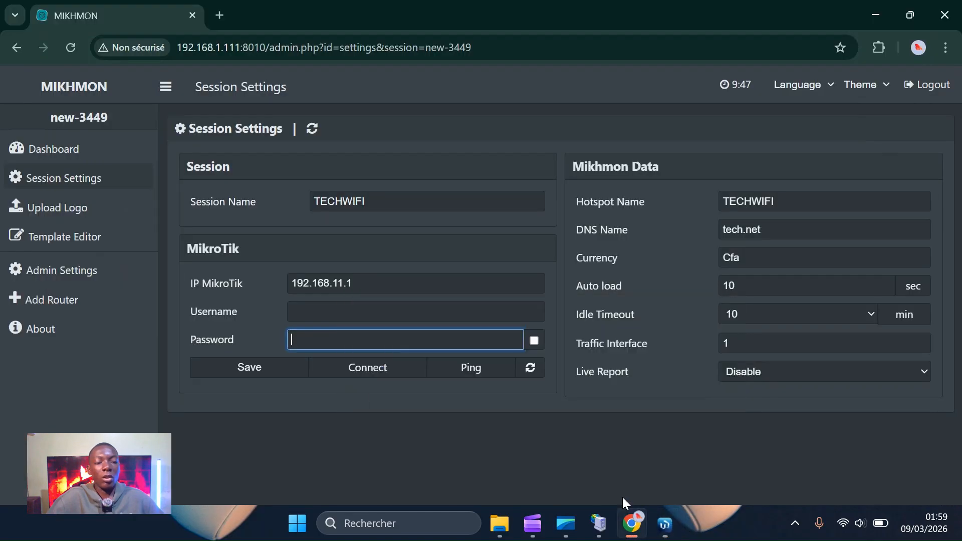
Save router username admin with its password, ping the router, and connect to the dashboard.
{"action": "left_click", "coordinate": [319, 313]}
{"action": "type", "text": "a"}
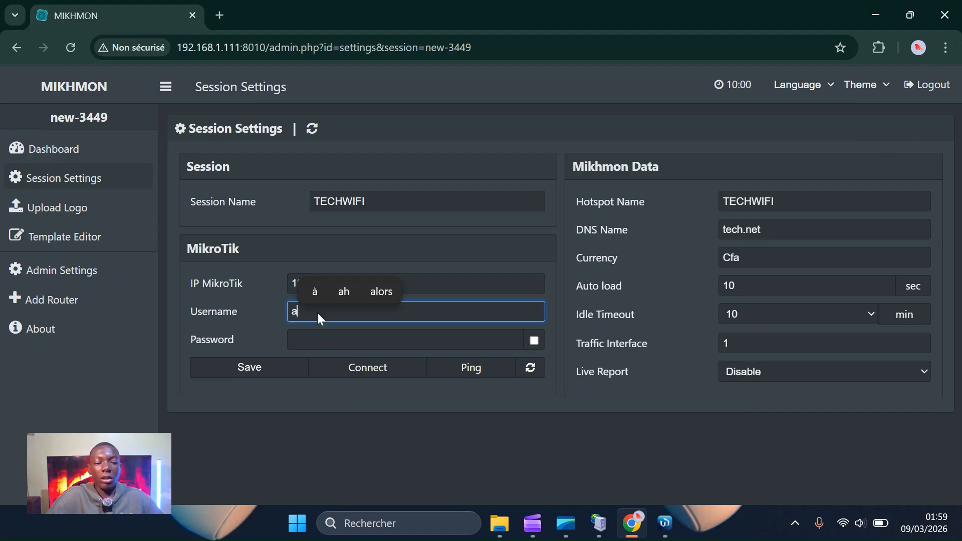
{"action": "type", "text": "dmin"}
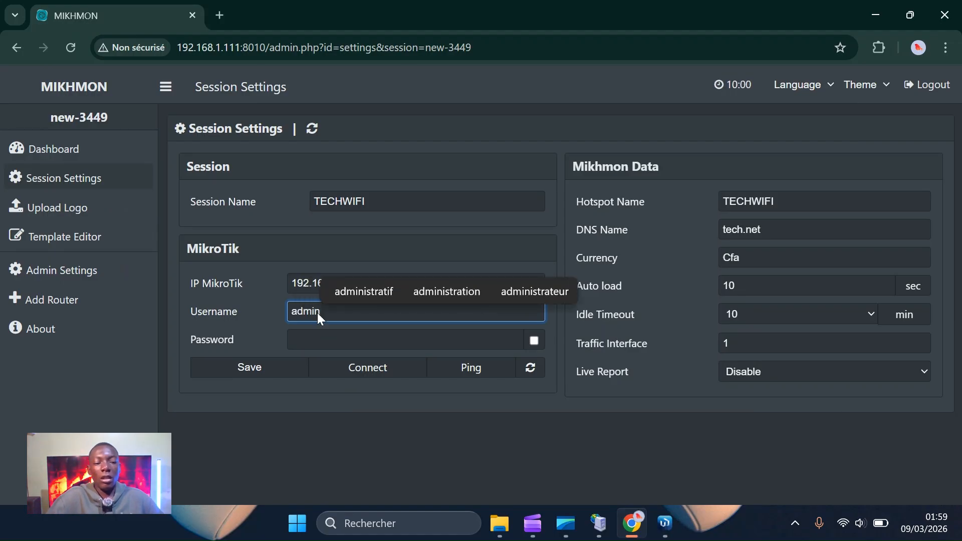
{"action": "left_click", "coordinate": [332, 341]}
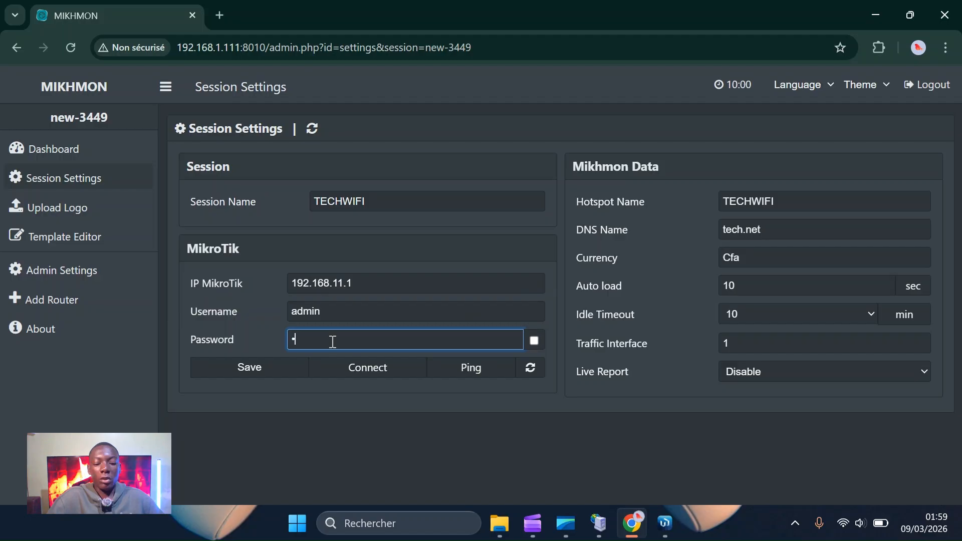
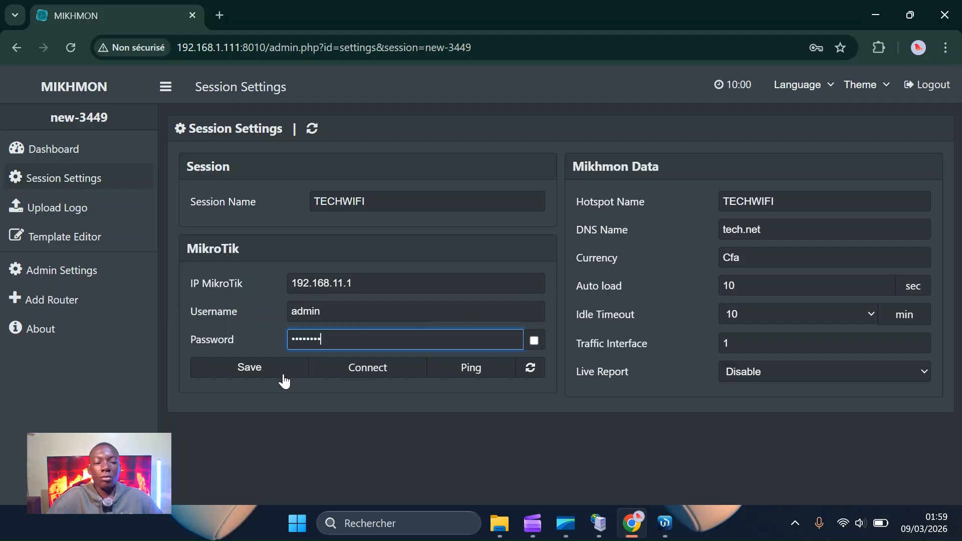
{"action": "left_click", "coordinate": [269, 369]}
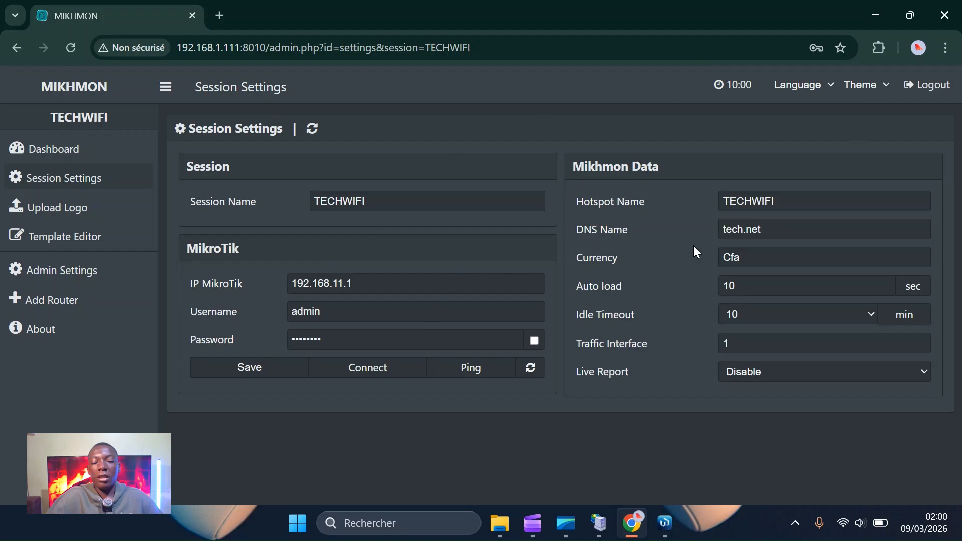
{"action": "left_click", "coordinate": [452, 377]}
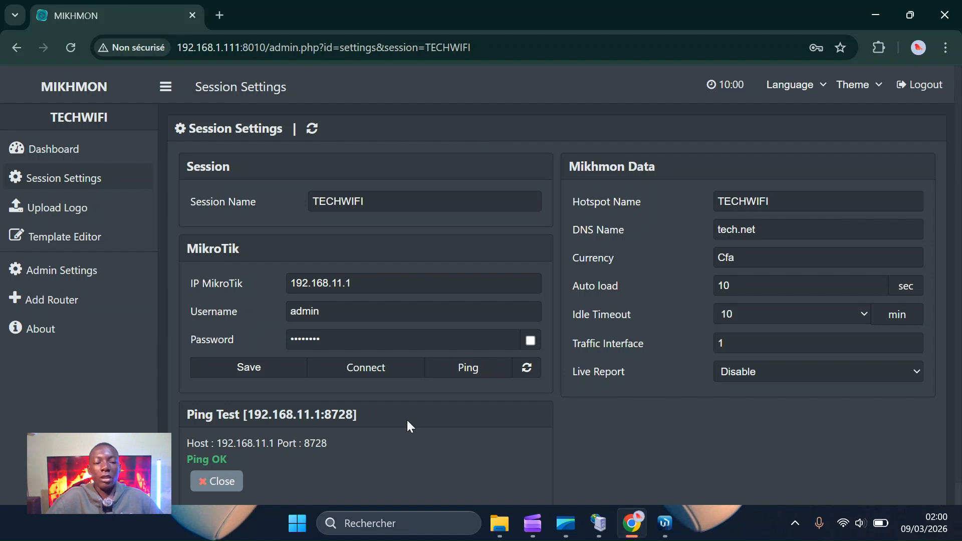
{"action": "left_click", "coordinate": [369, 377]}
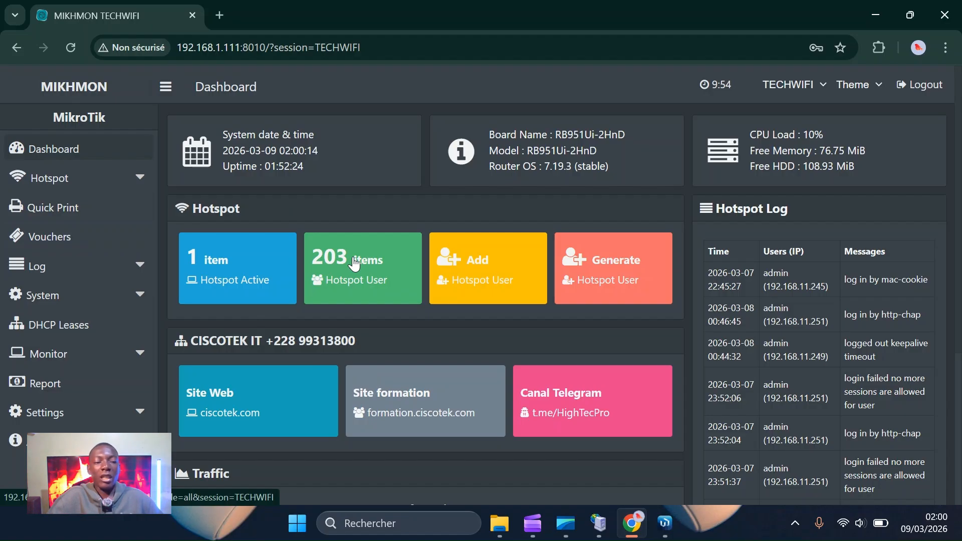
Refresh the dashboard and expand the Hotspot menu to list Users, User Profile and Hosts.
{"action": "left_click", "coordinate": [128, 153]}
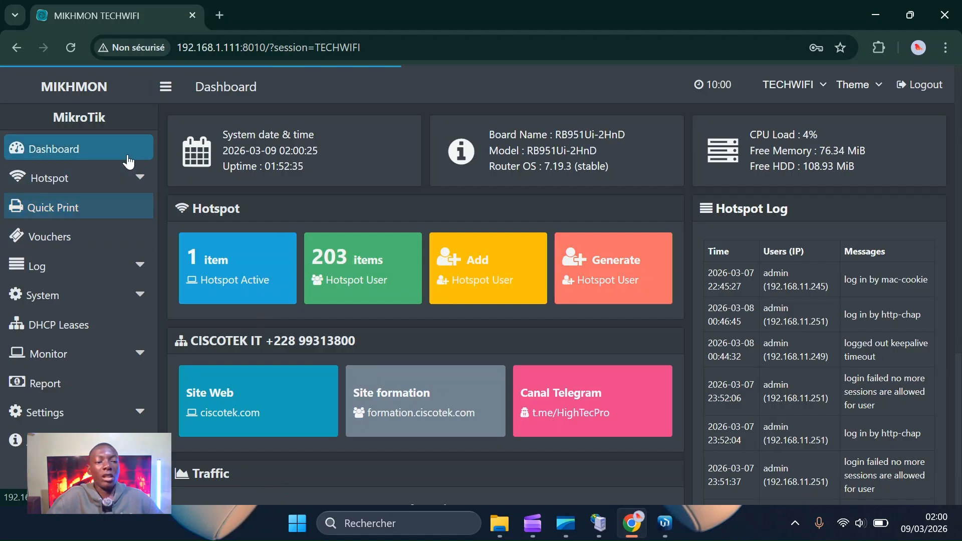
{"action": "left_click", "coordinate": [131, 176]}
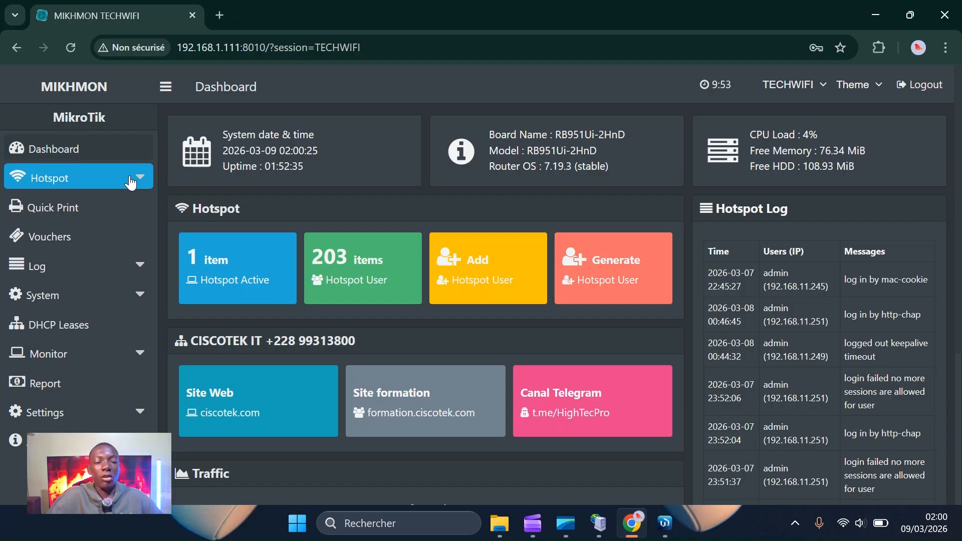
{"action": "left_click", "coordinate": [131, 181]}
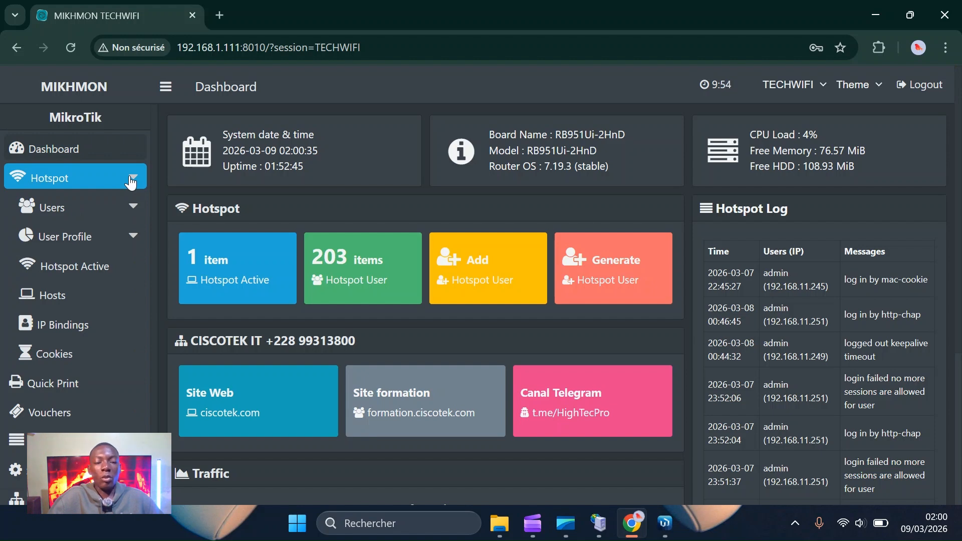
Check the 203 users in WinBox's Hotspot Users list, then return to Mikhmon in Chrome.
{"action": "left_click", "coordinate": [672, 529]}
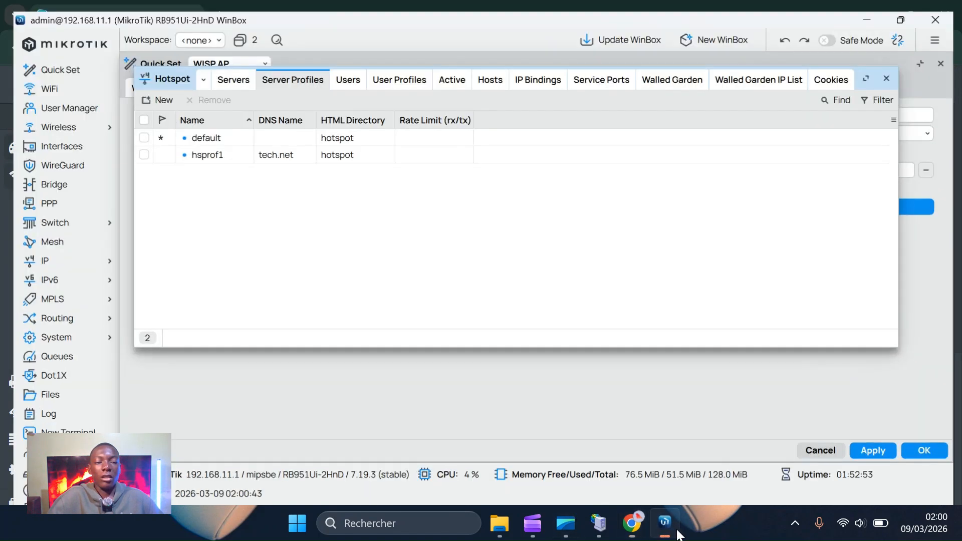
{"action": "left_click", "coordinate": [352, 76]}
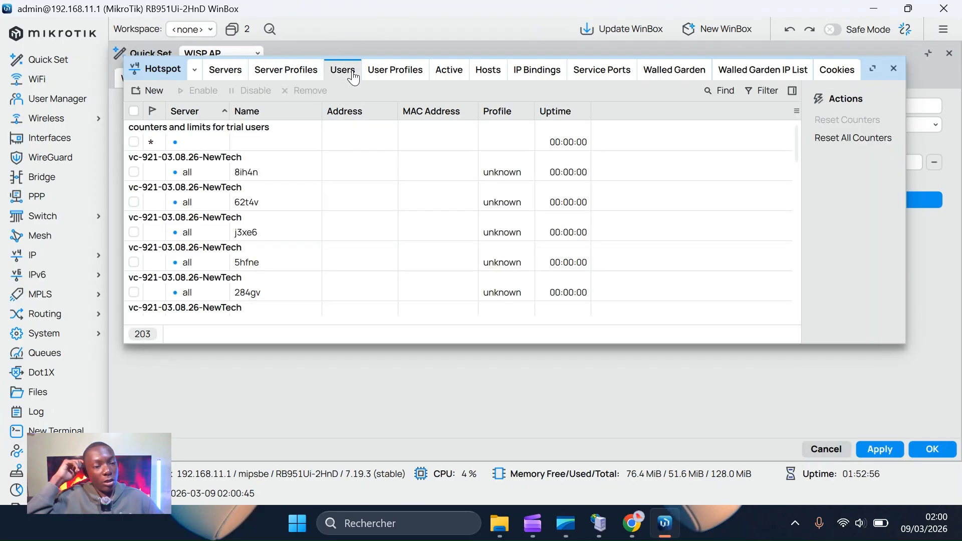
{"action": "left_click", "coordinate": [149, 91]}
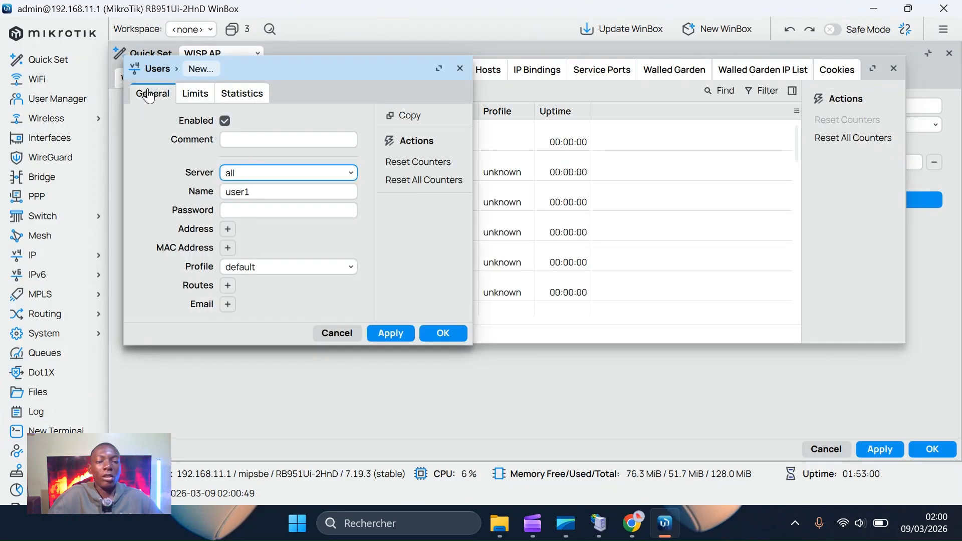
{"action": "left_click", "coordinate": [461, 68]}
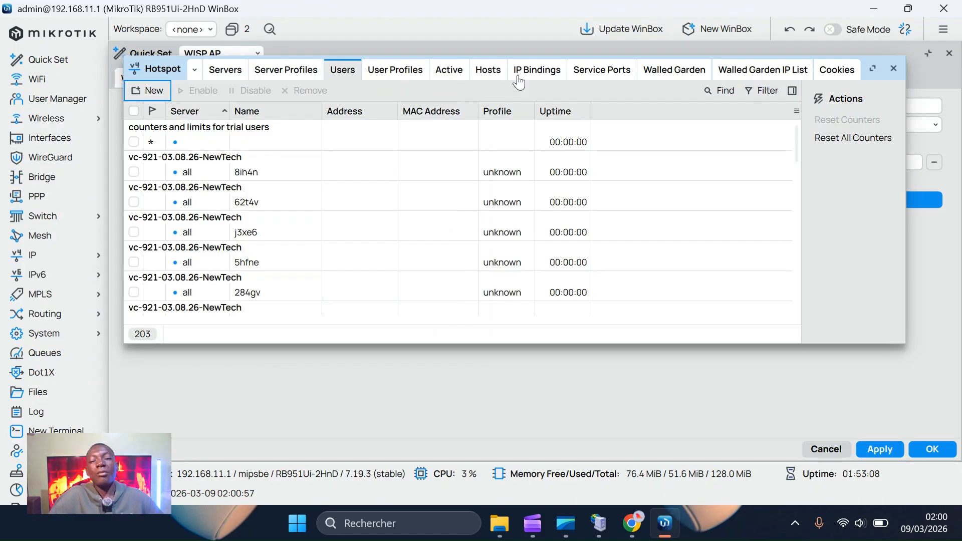
{"action": "left_click", "coordinate": [641, 520]}
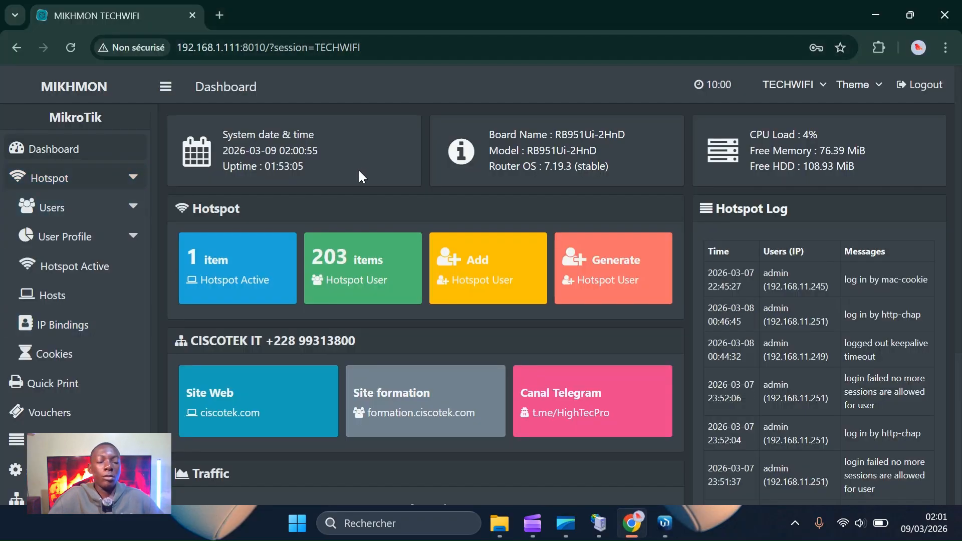
Start a new Hotspot user profile named 7-Jours, leaving Shared Users at 1.
{"action": "left_click", "coordinate": [80, 237]}
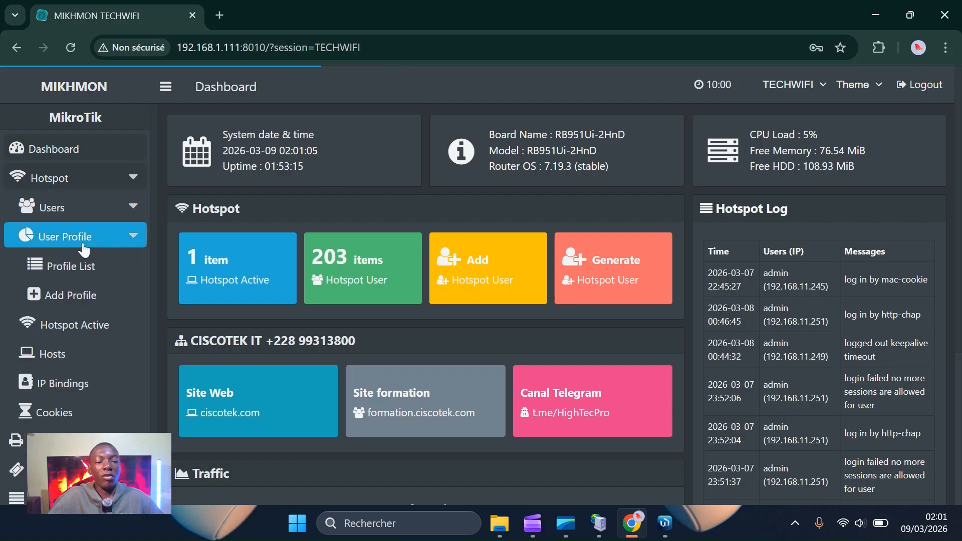
{"action": "left_click", "coordinate": [100, 293]}
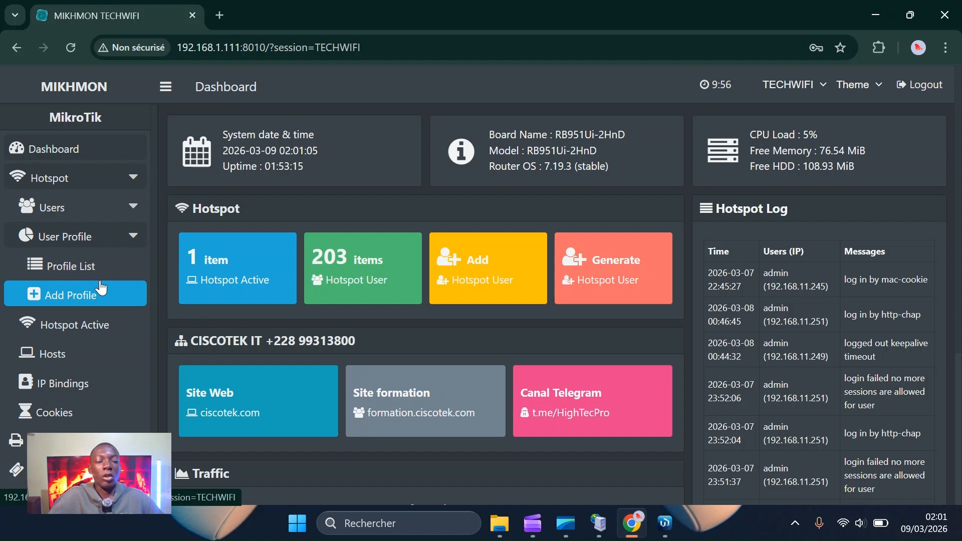
{"action": "left_click", "coordinate": [60, 301]}
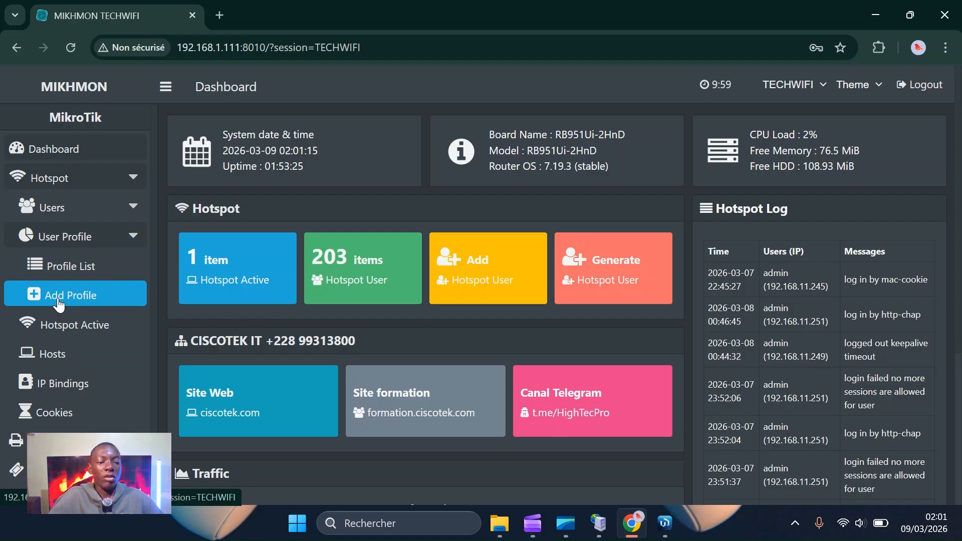
{"action": "left_click", "coordinate": [59, 301]}
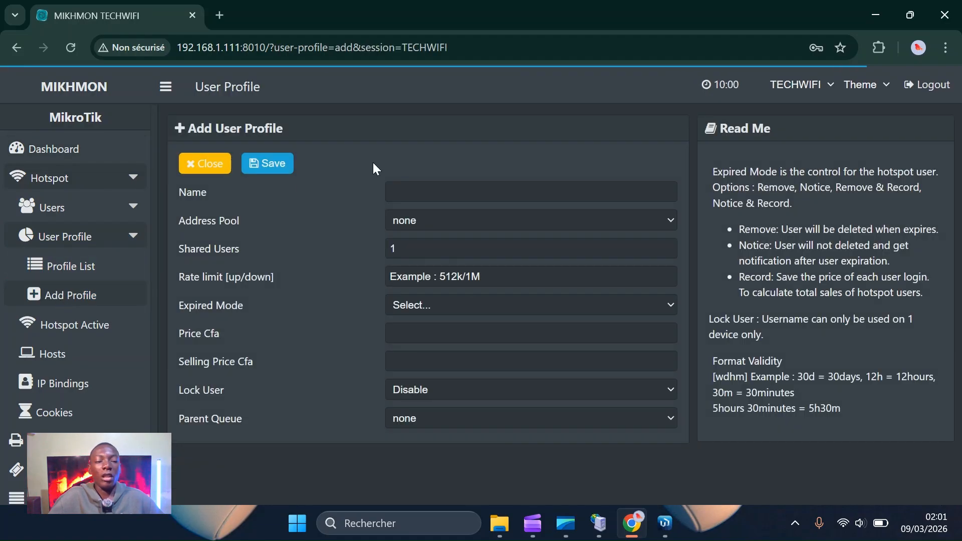
{"action": "left_click", "coordinate": [413, 197]}
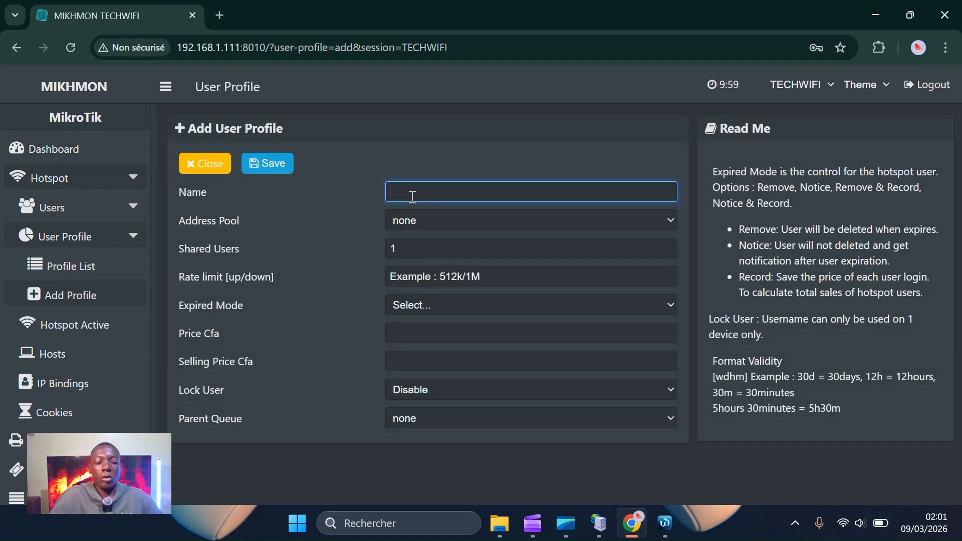
{"action": "type", "text": "7 J"}
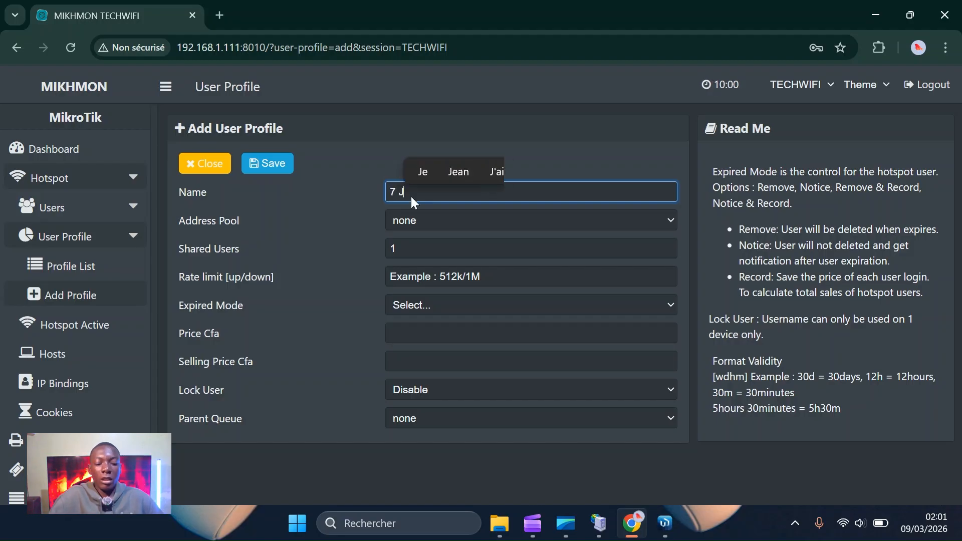
{"action": "type", "text": "ours"}
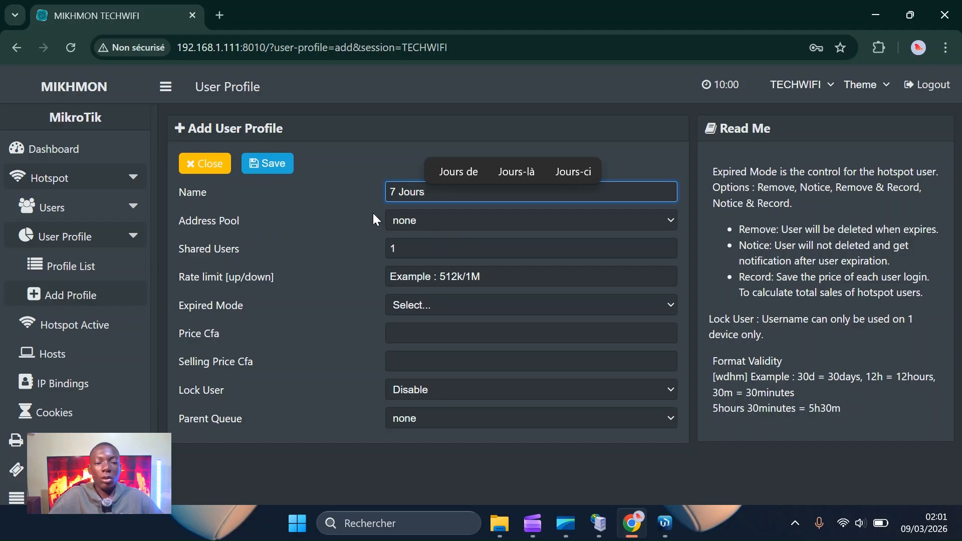
{"action": "left_click", "coordinate": [410, 252]}
{"action": "left_click", "coordinate": [409, 251]}
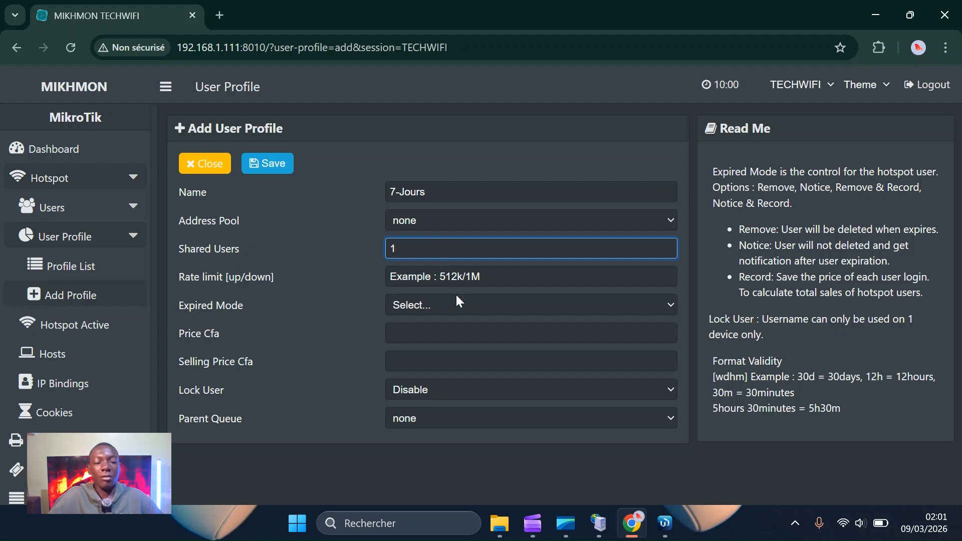
Set the 7-Jours profile's Expired Mode to Remove & Record.
{"action": "left_click", "coordinate": [536, 279]}
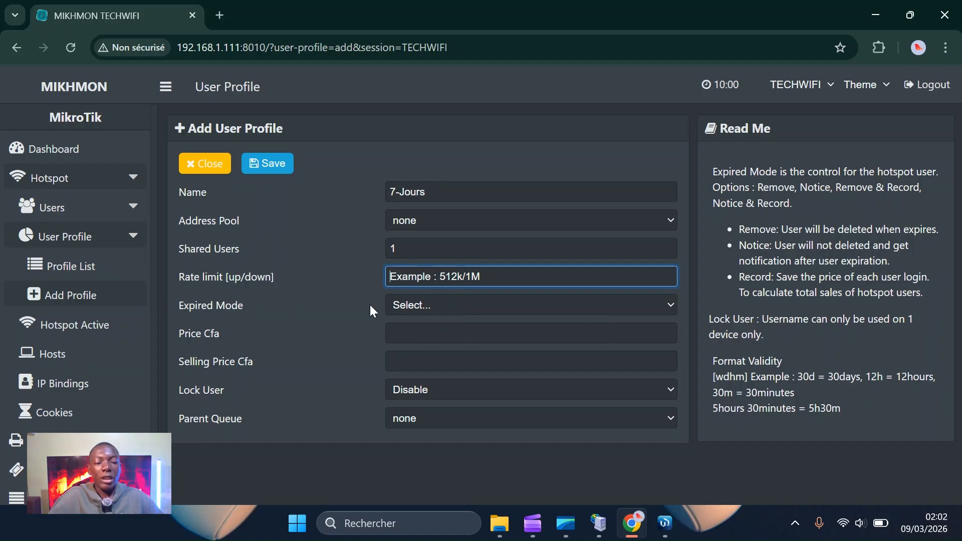
{"action": "left_click", "coordinate": [445, 303]}
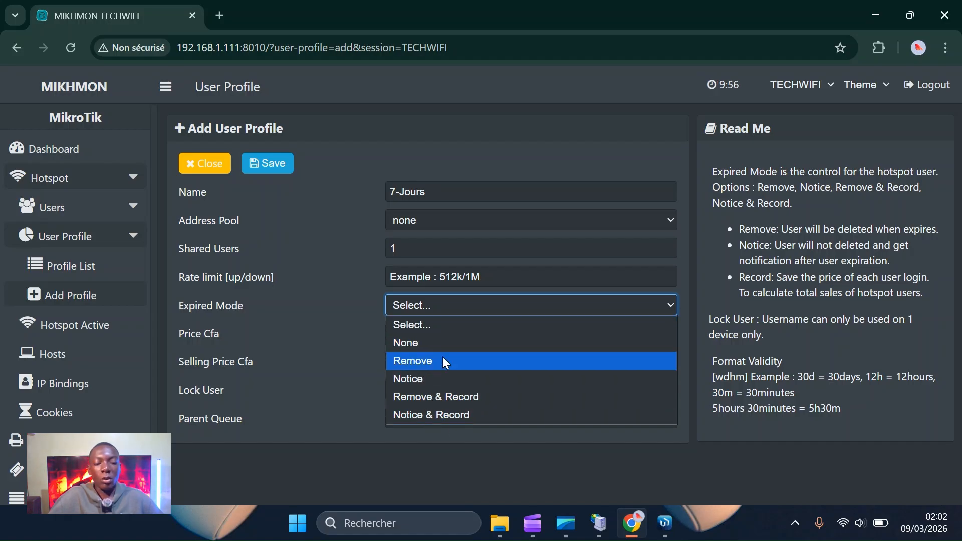
{"action": "left_click", "coordinate": [416, 363]}
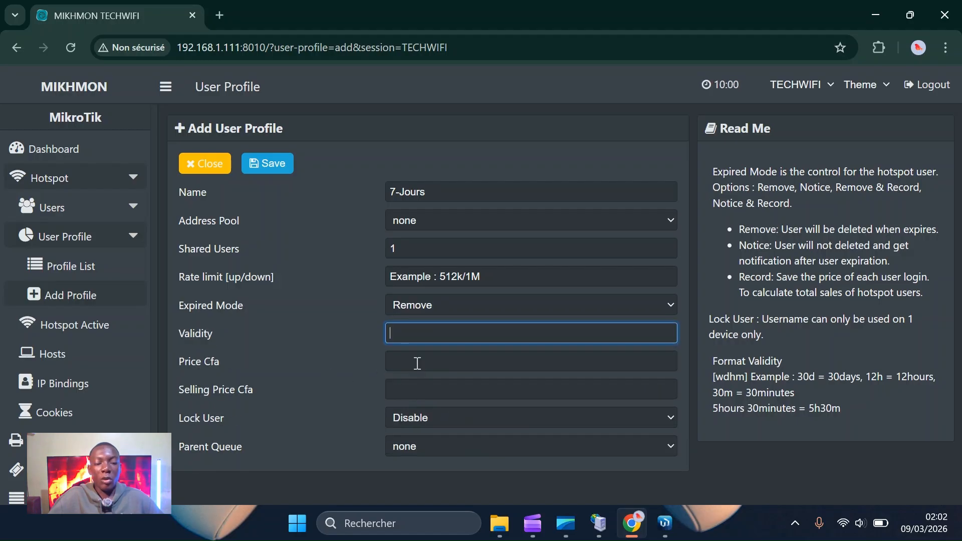
{"action": "left_click", "coordinate": [451, 307]}
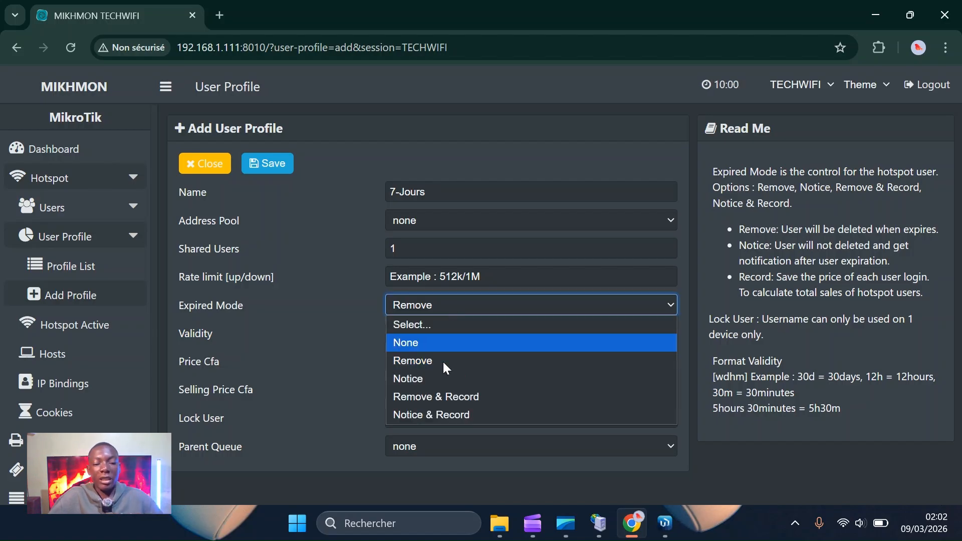
{"action": "left_click", "coordinate": [435, 398]}
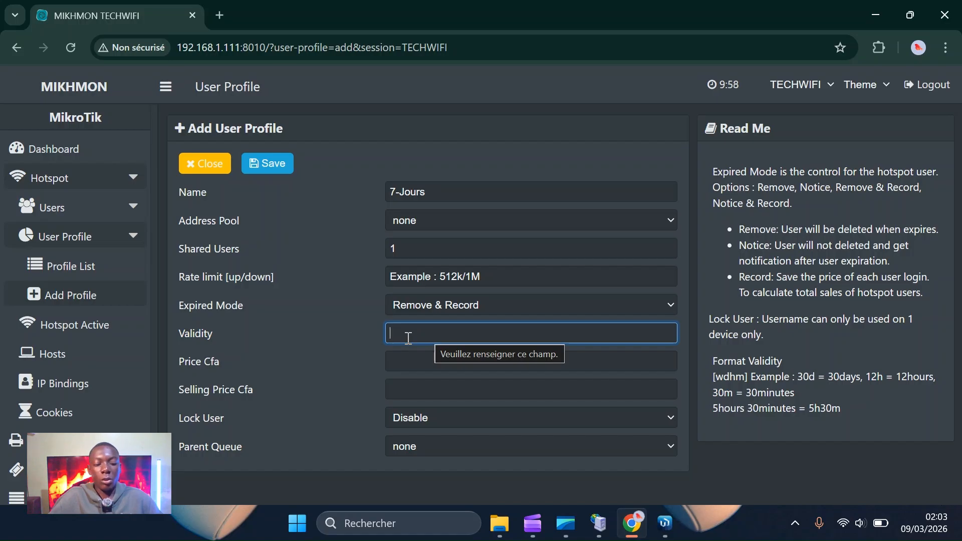
Enter 7d as the 7-Jours profile's validity.
{"action": "type", "text": "7d"}
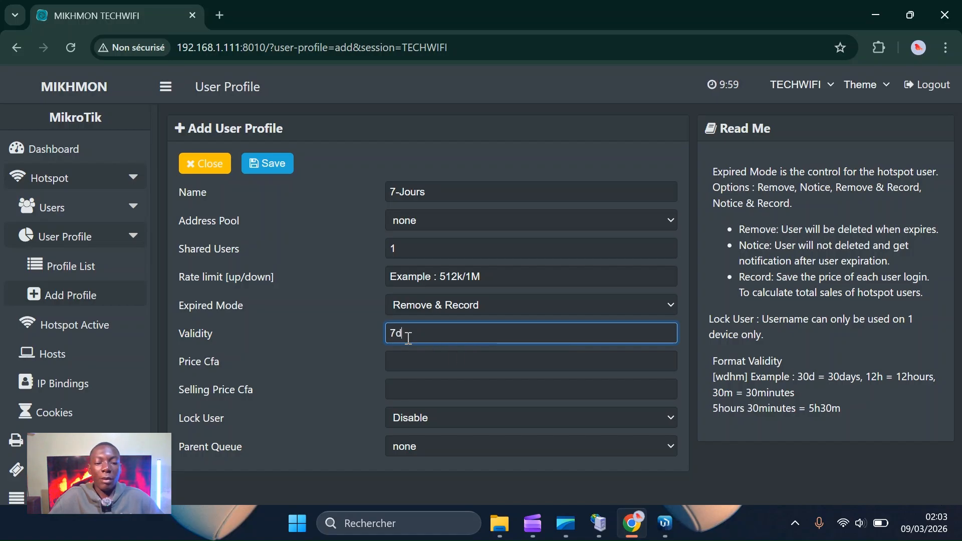
{"action": "key", "text": "BackSpace"}
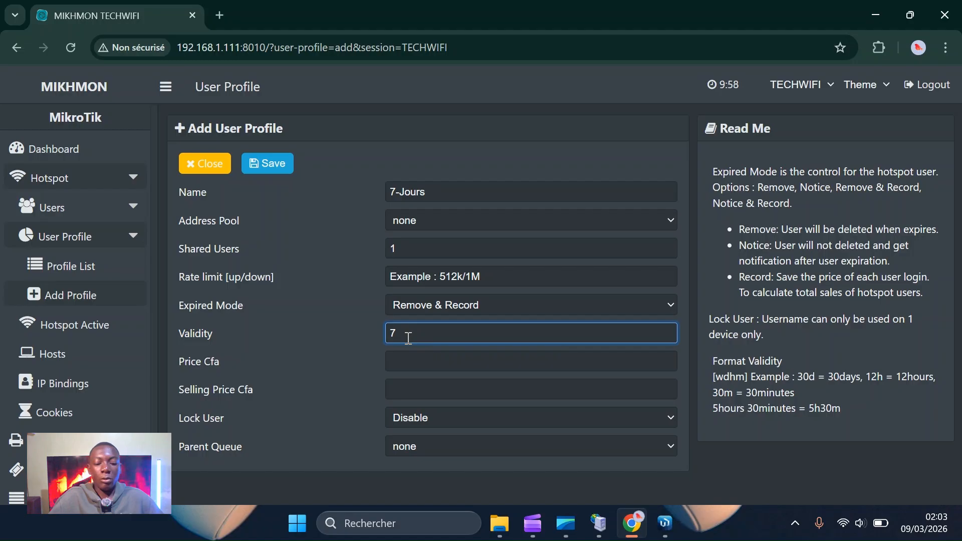
{"action": "type", "text": "m"}
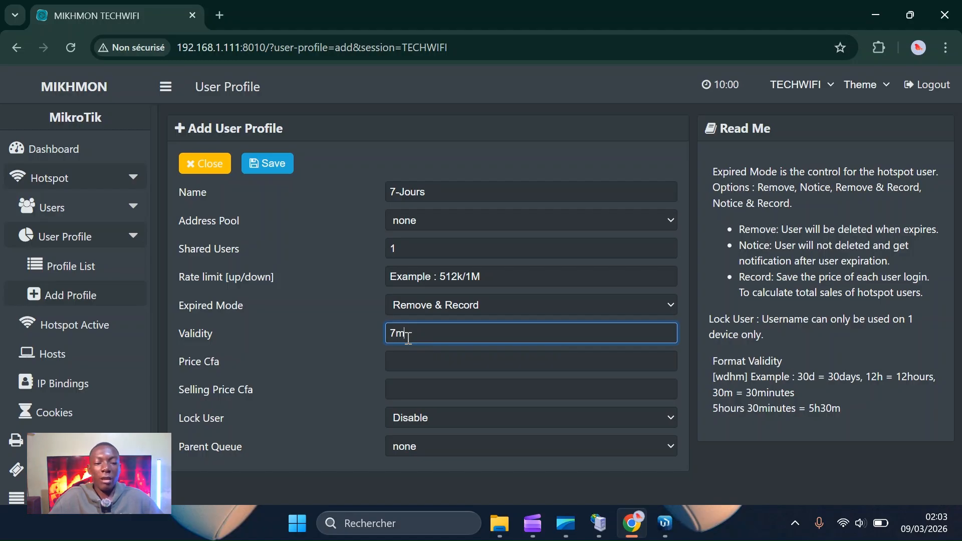
{"action": "key", "text": "BackSpace"}
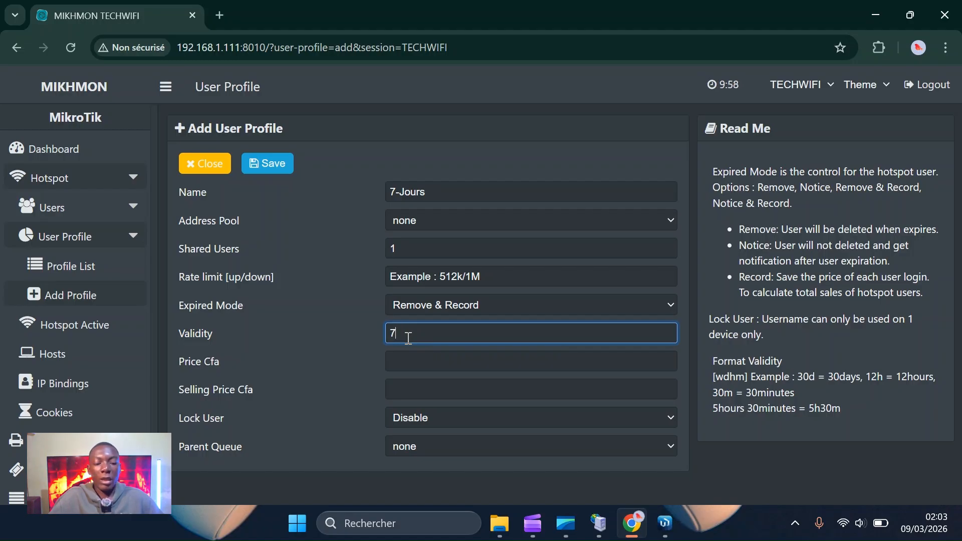
{"action": "type", "text": "d"}
{"action": "key", "text": "BackSpace"}
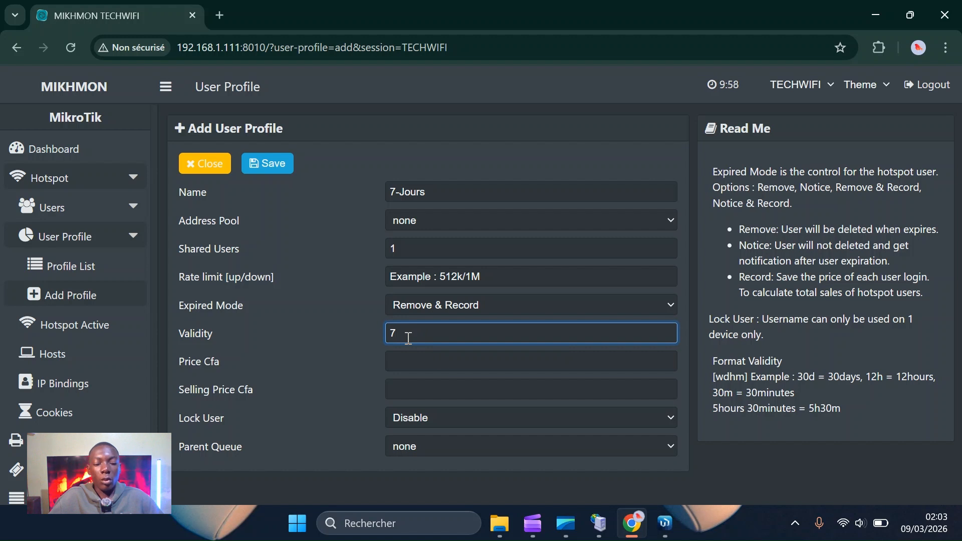
{"action": "type", "text": "w"}
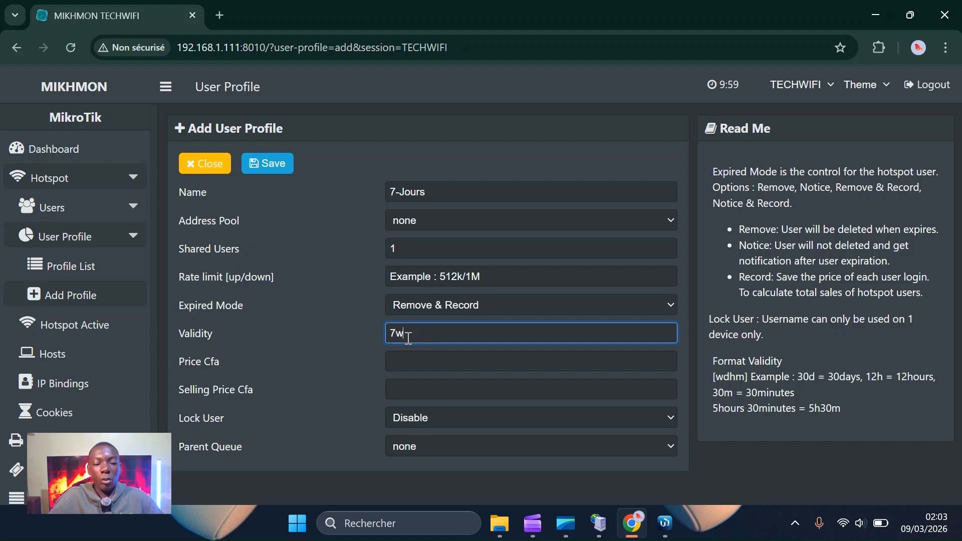
{"action": "key", "text": "BackSpace"}
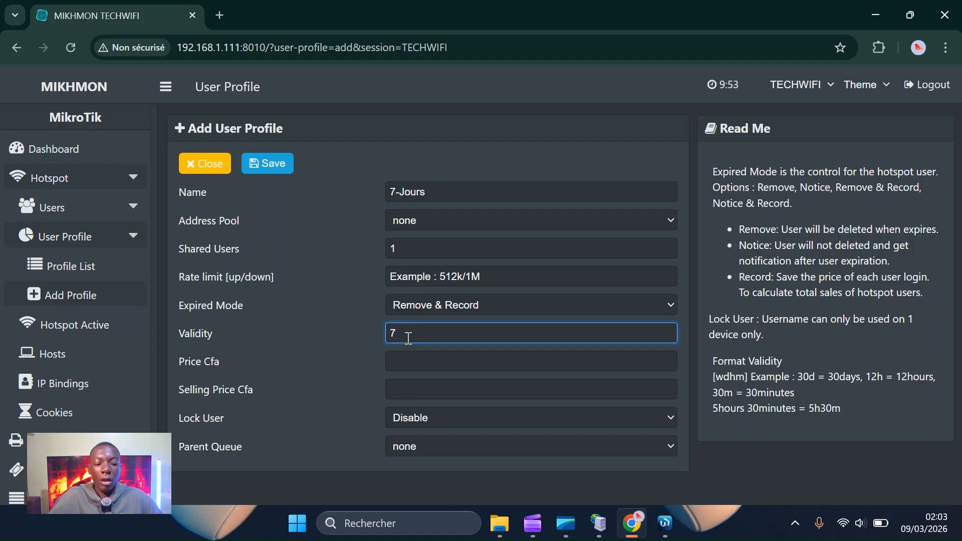
{"action": "type", "text": "d"}
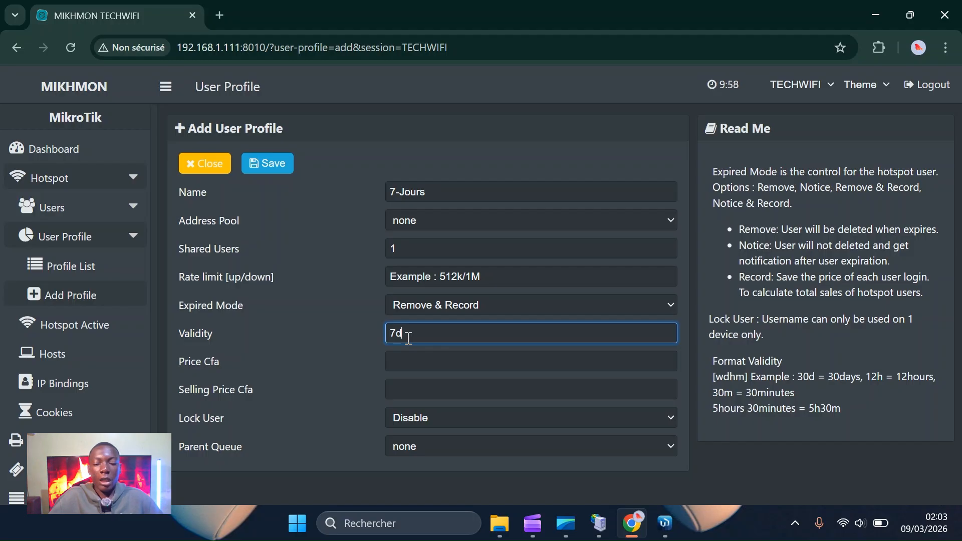
{"action": "key", "text": "BackSpace"}
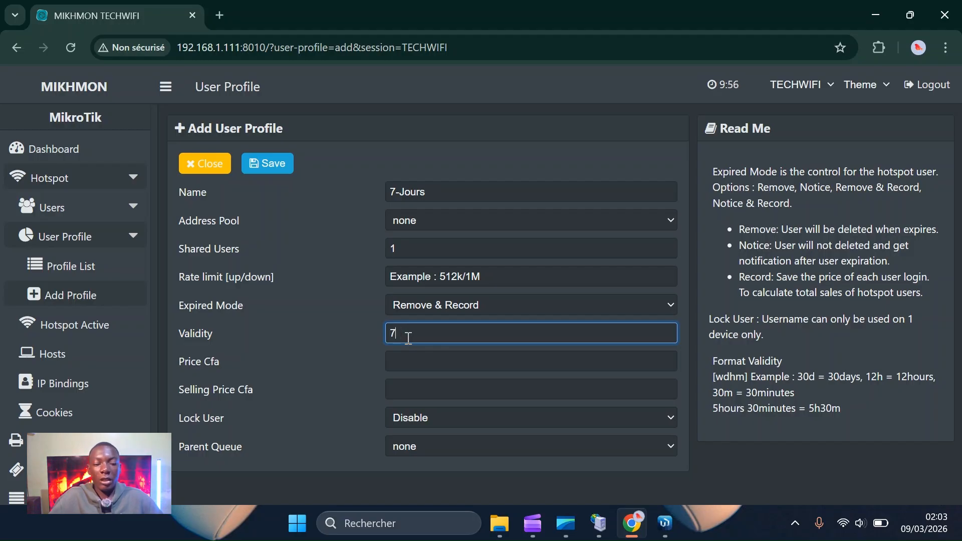
{"action": "type", "text": "h"}
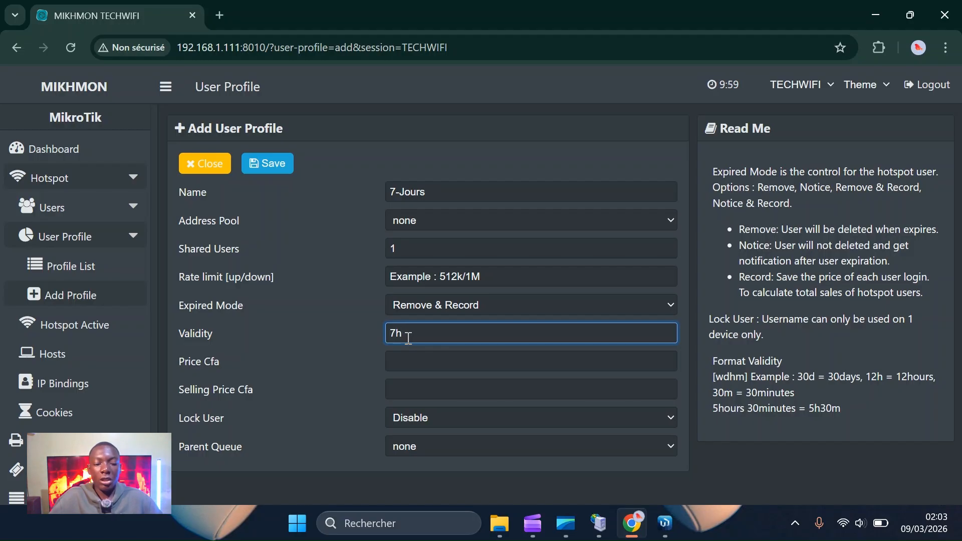
{"action": "type", "text": "d"}
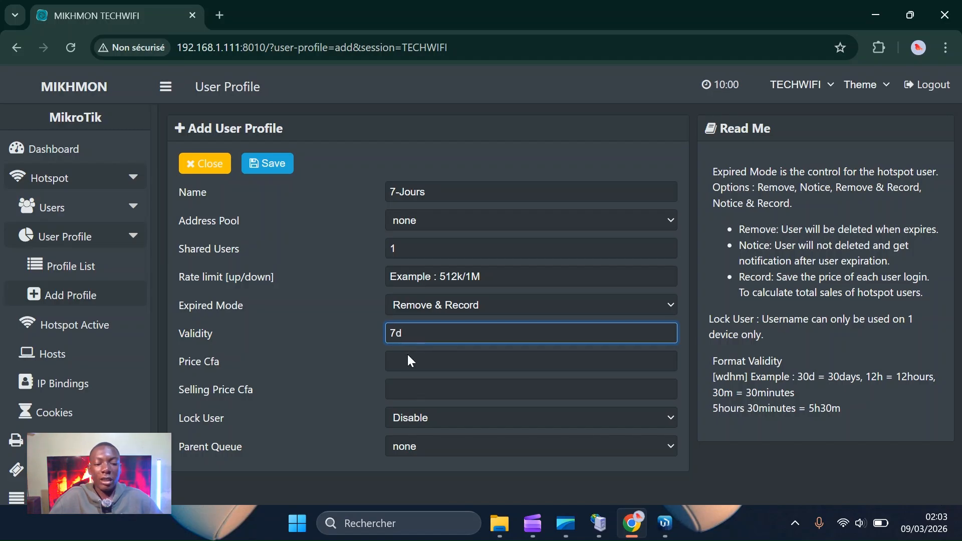
Set both the price and the selling price to 1000 Cfa.
{"action": "left_click", "coordinate": [410, 366]}
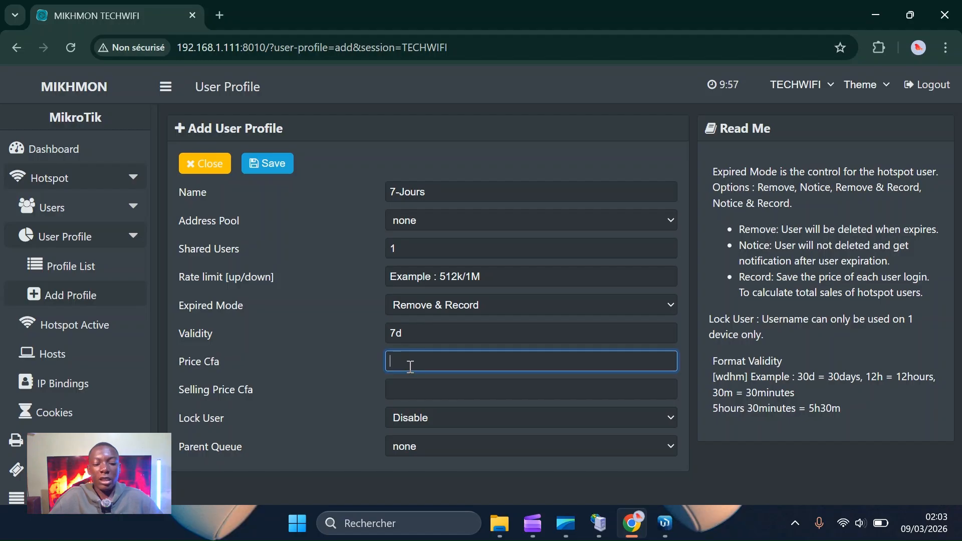
{"action": "type", "text": "1000"}
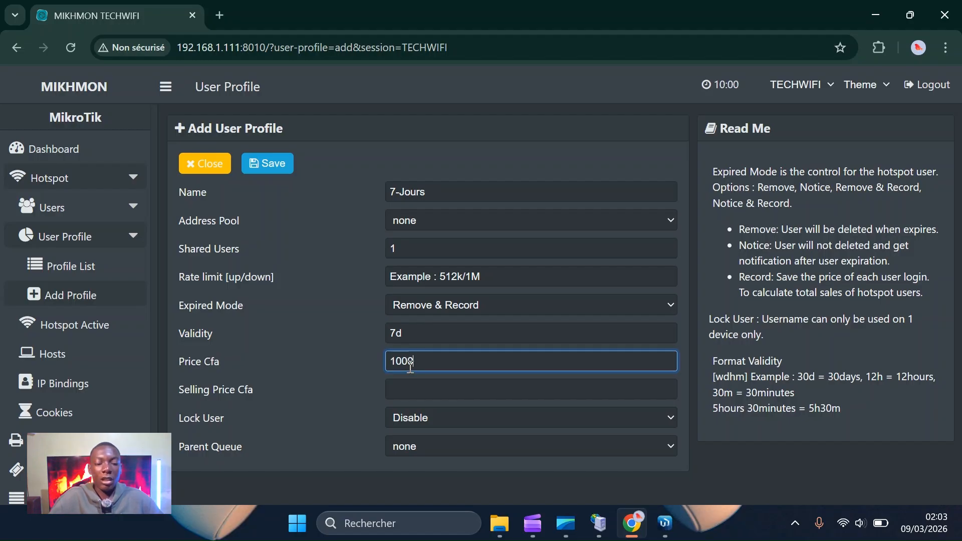
{"action": "left_click", "coordinate": [416, 394]}
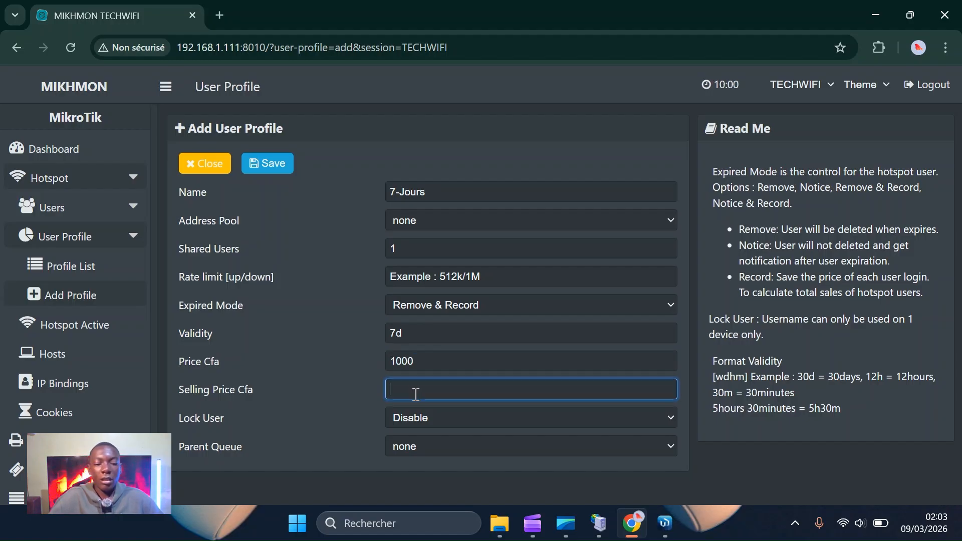
{"action": "type", "text": "1000"}
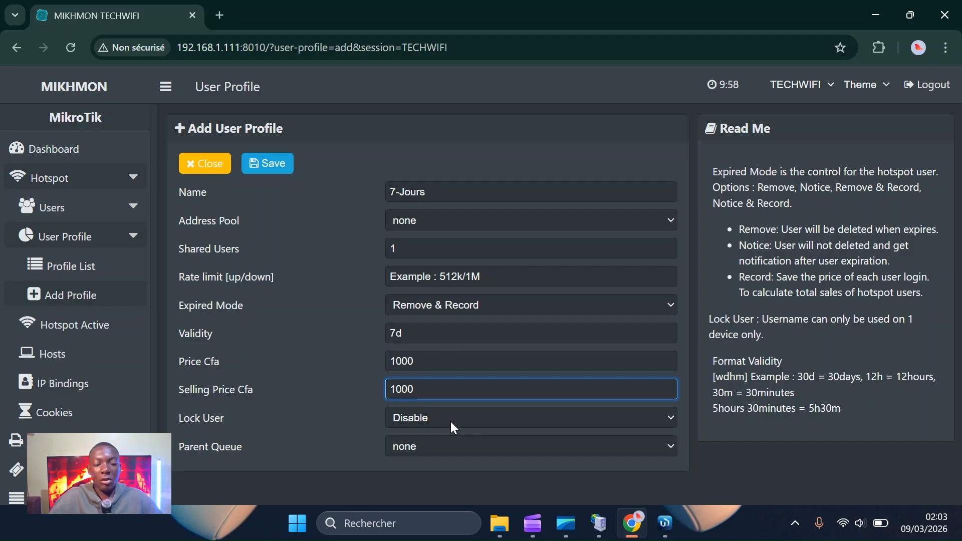
{"action": "left_click", "coordinate": [453, 427]}
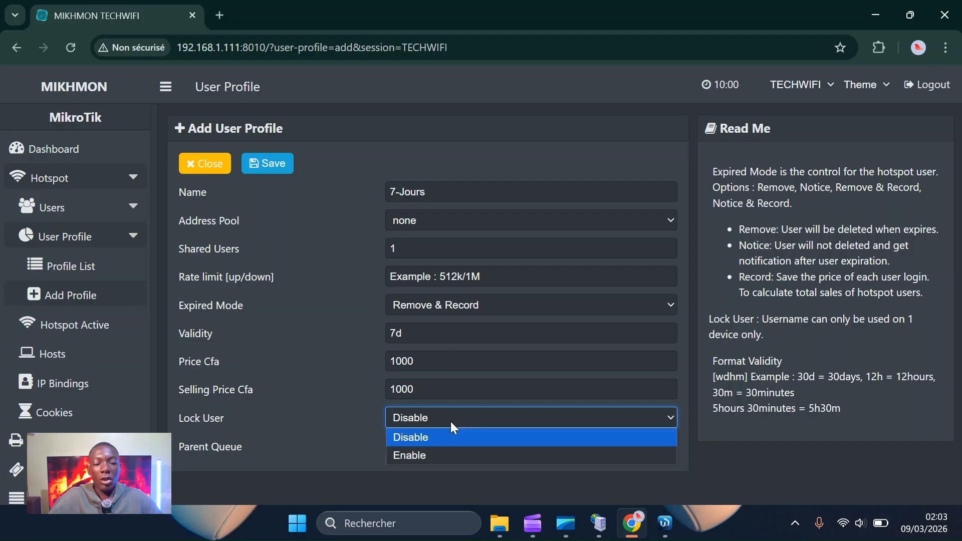
Set Lock User to Enable on the 7-Jours profile and save it.
{"action": "left_click", "coordinate": [438, 455]}
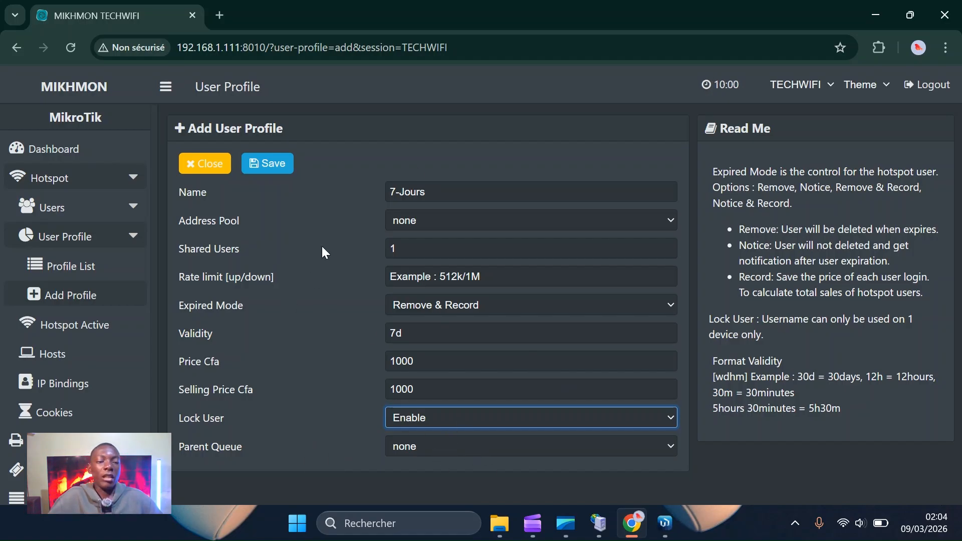
{"action": "left_click", "coordinate": [275, 169]}
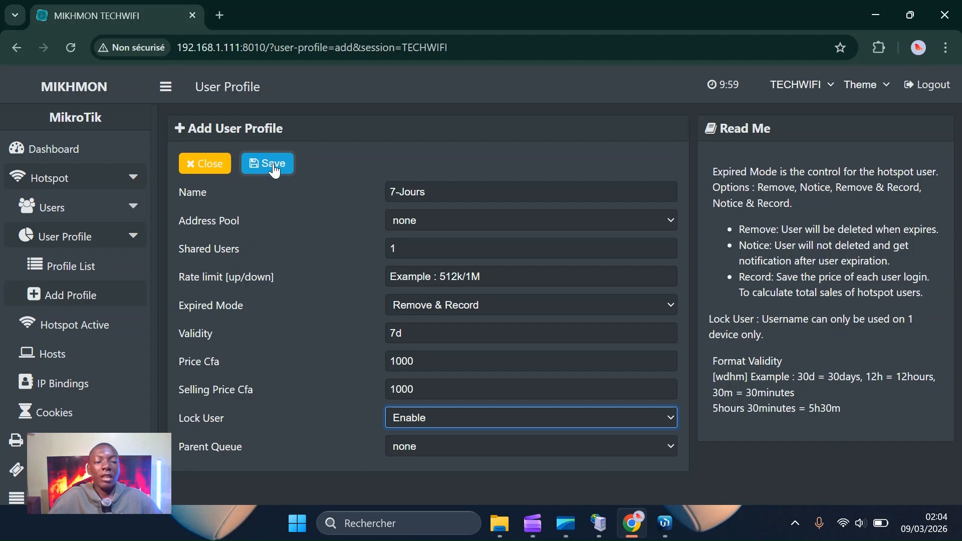
Save the 7-Jours profile, go back to the Profile List, and collapse the User Profile menu.
{"action": "left_click", "coordinate": [274, 170]}
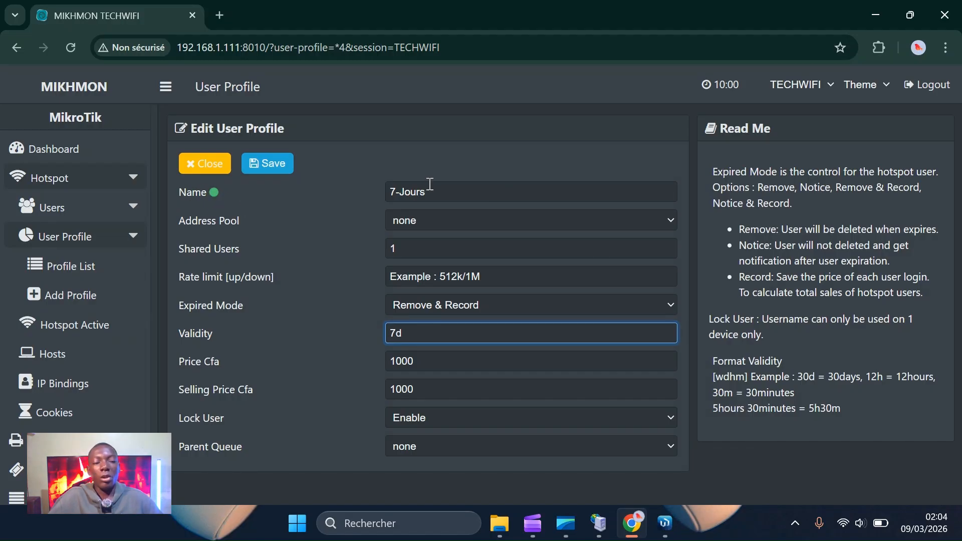
{"action": "left_click", "coordinate": [207, 165]}
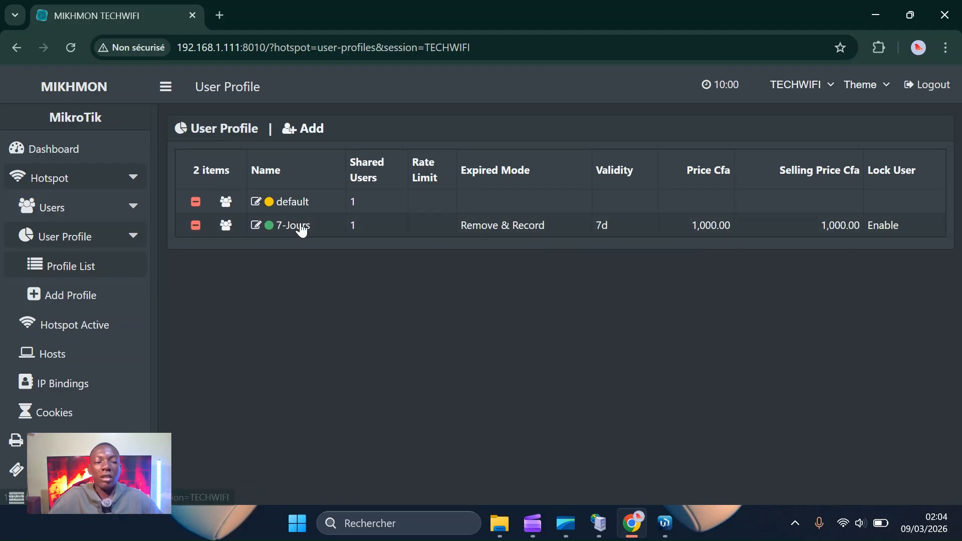
{"action": "left_click", "coordinate": [294, 129]}
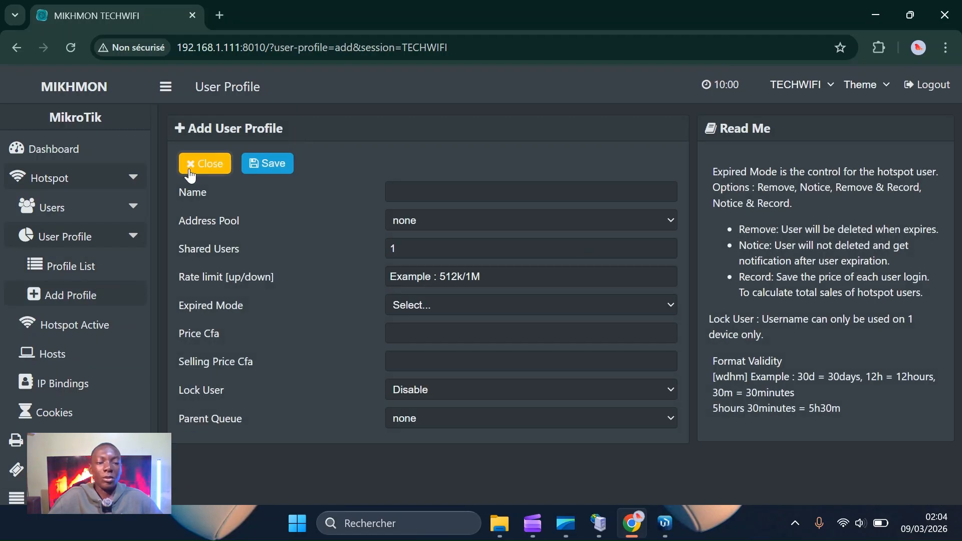
{"action": "left_click", "coordinate": [210, 163]}
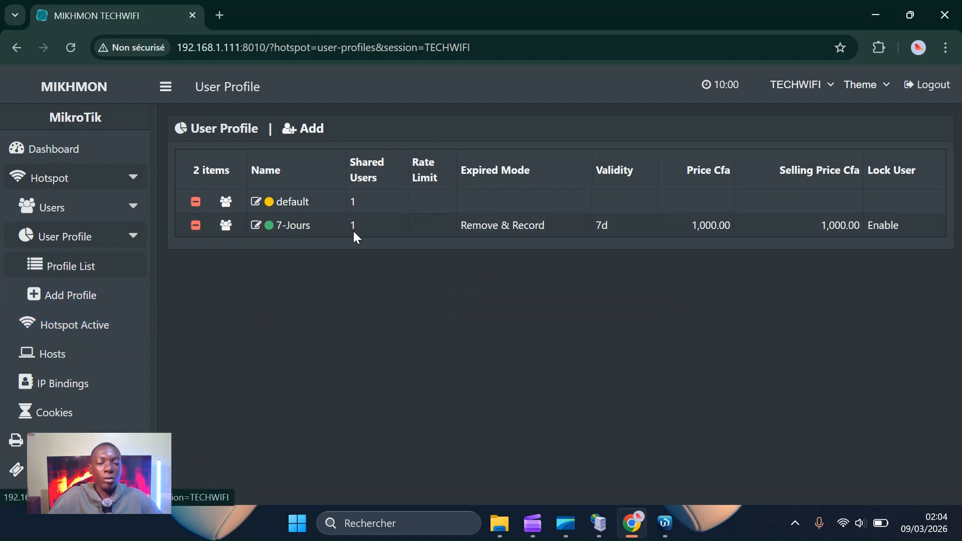
{"action": "left_click", "coordinate": [127, 242]}
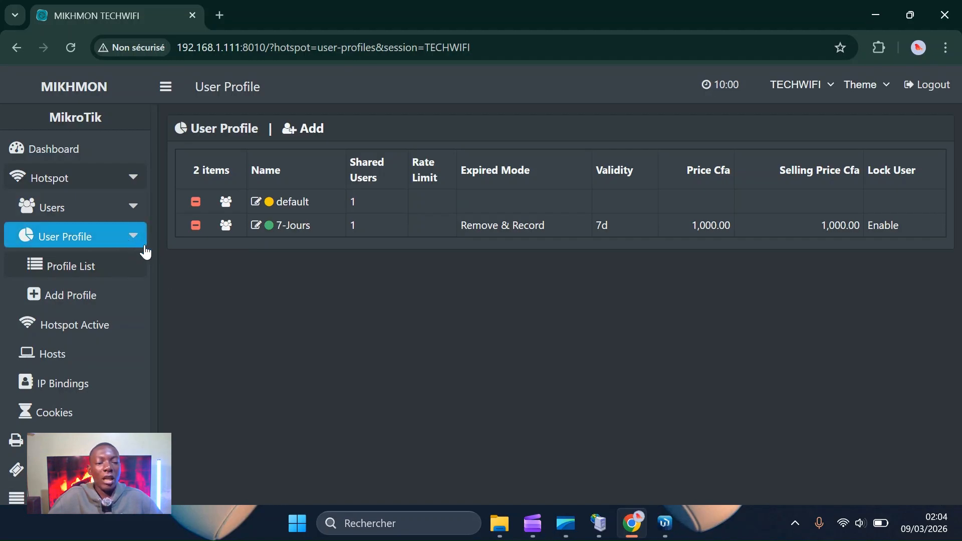
{"action": "left_click", "coordinate": [134, 240]}
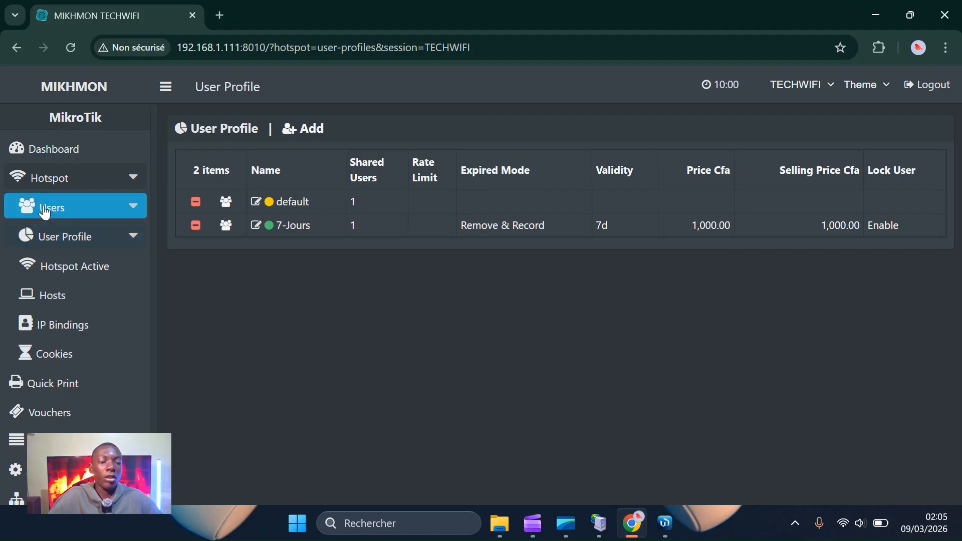
Open the Vouchers page listing the all, default and 7-Jours profile cards.
{"action": "left_click", "coordinate": [111, 215]}
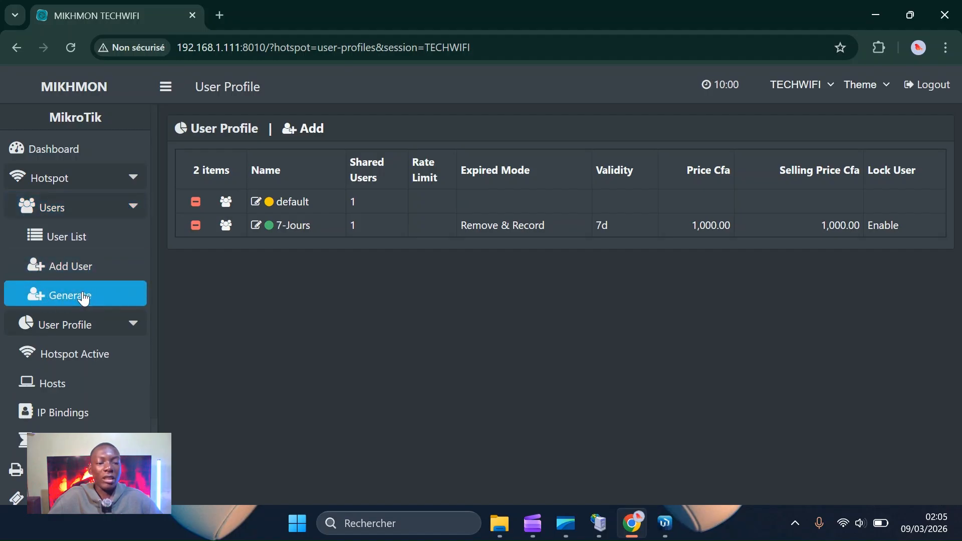
{"action": "left_click", "coordinate": [64, 265]}
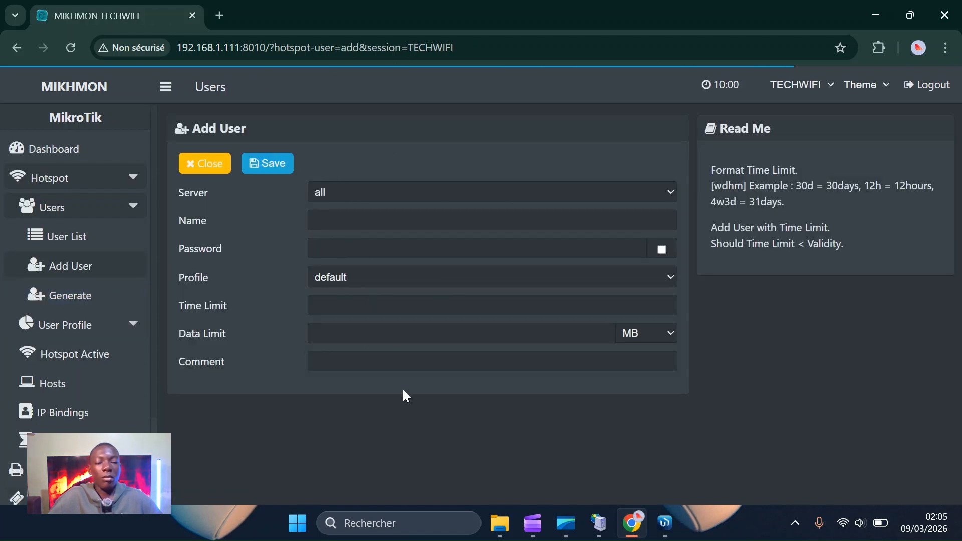
{"action": "left_click", "coordinate": [214, 164]}
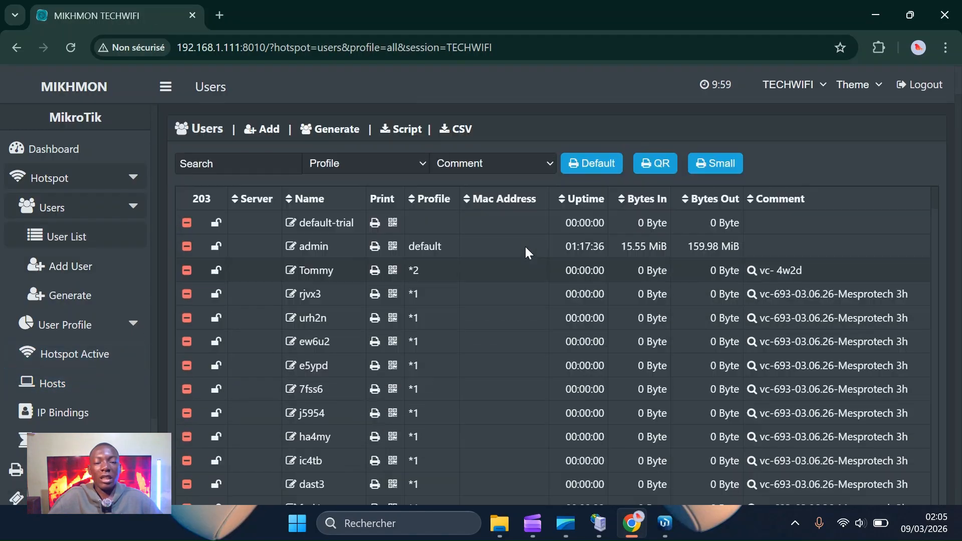
{"action": "scroll", "coordinate": [525, 246], "scroll_direction": "down", "scroll_amount": 2}
{"action": "scroll", "coordinate": [46, 356], "scroll_direction": "down", "scroll_amount": 3}
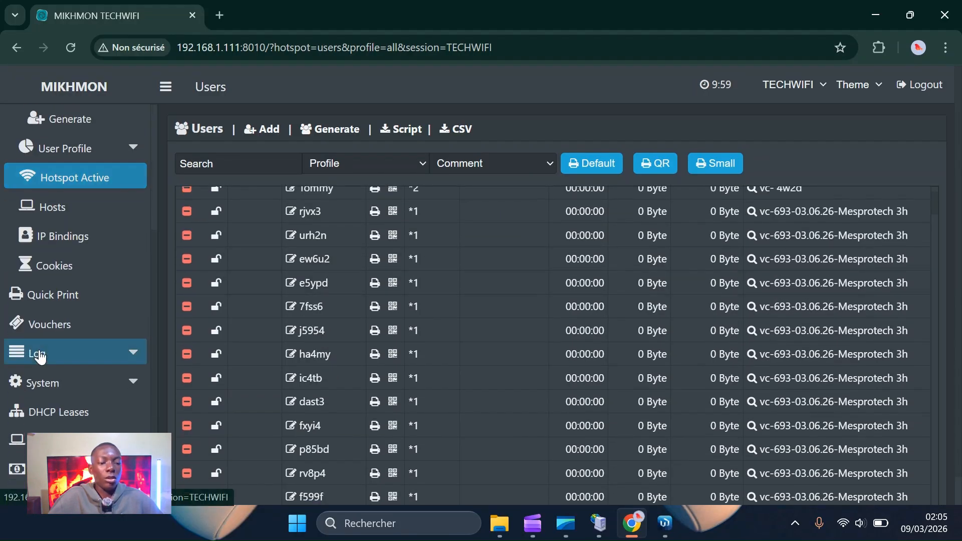
{"action": "left_click", "coordinate": [90, 321]}
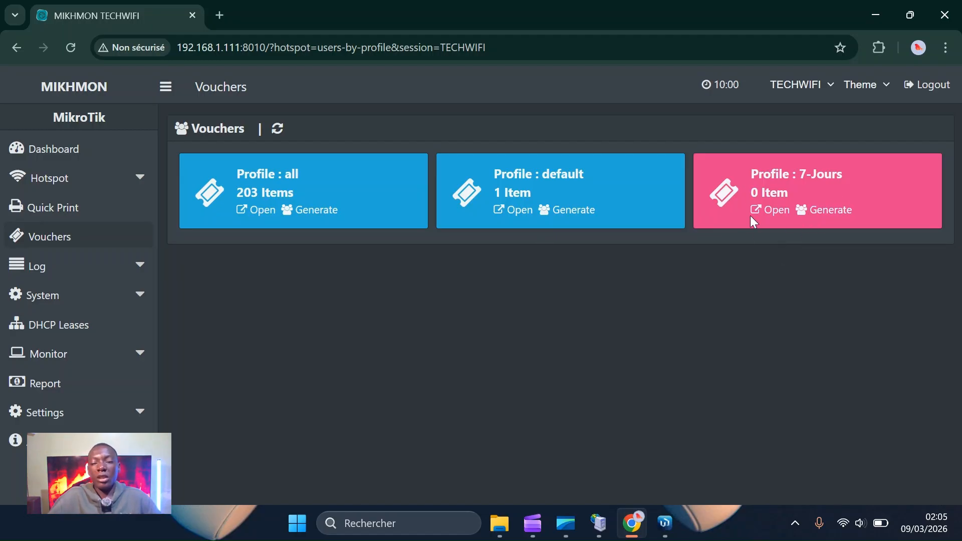
Start generating 7-Jours vouchers with a quantity of 150.
{"action": "left_click", "coordinate": [812, 216]}
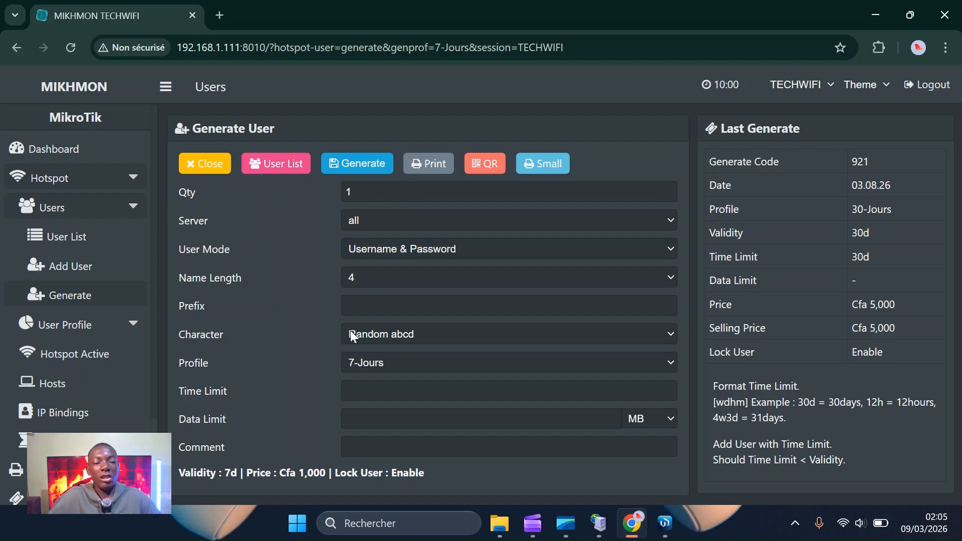
{"action": "left_click", "coordinate": [367, 194]}
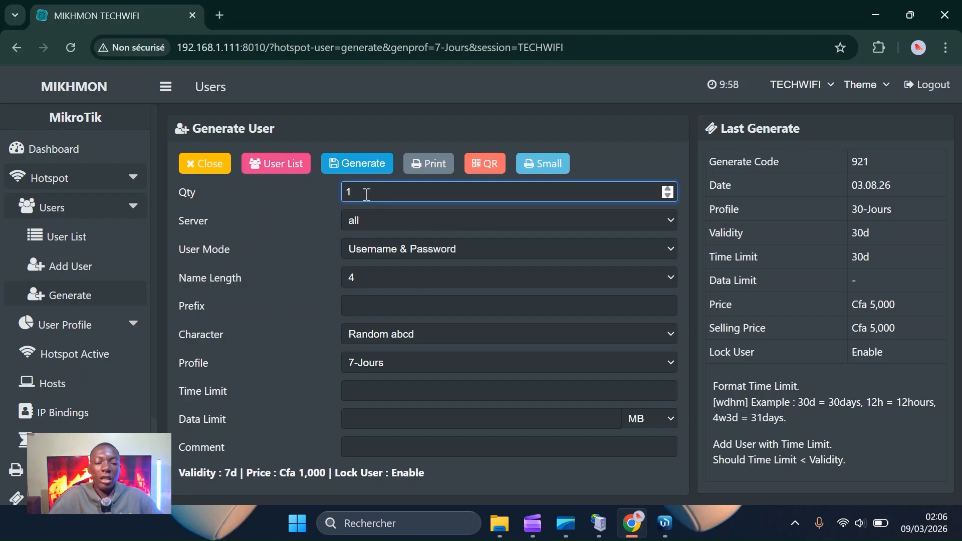
{"action": "type", "text": "50"}
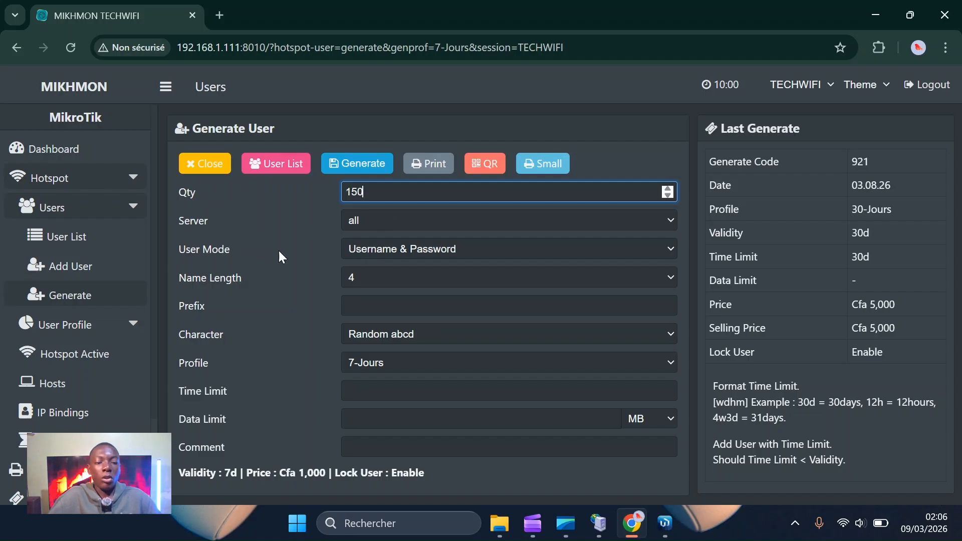
{"action": "left_click", "coordinate": [405, 252]}
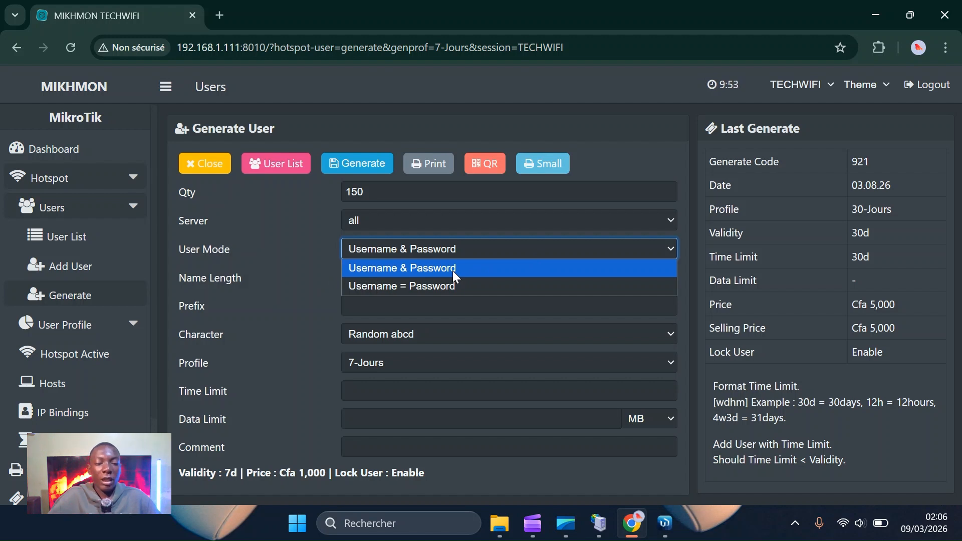
Choose Username = Password, name length 5 and Random 5ab2c34d characters, keeping profile 7-Jours.
{"action": "left_click", "coordinate": [395, 287]}
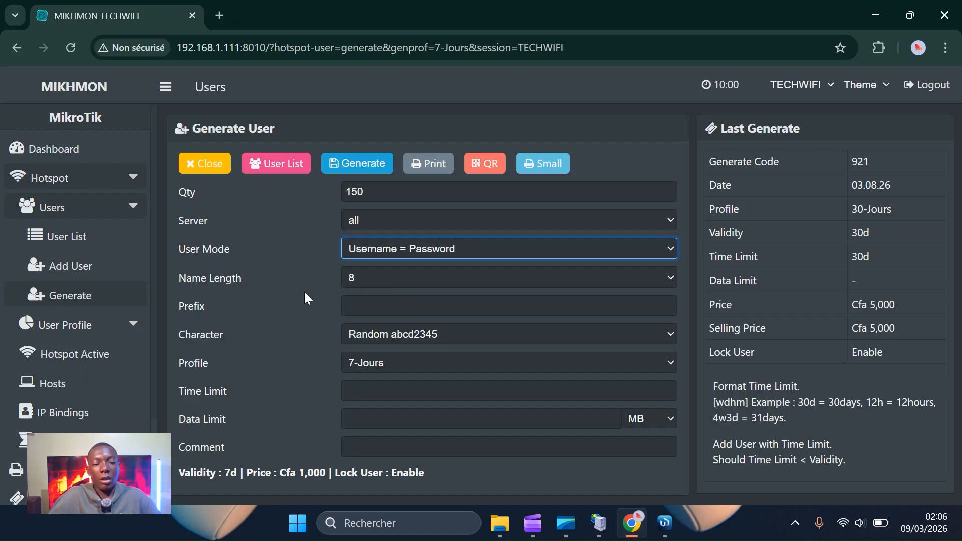
{"action": "left_click", "coordinate": [403, 283]}
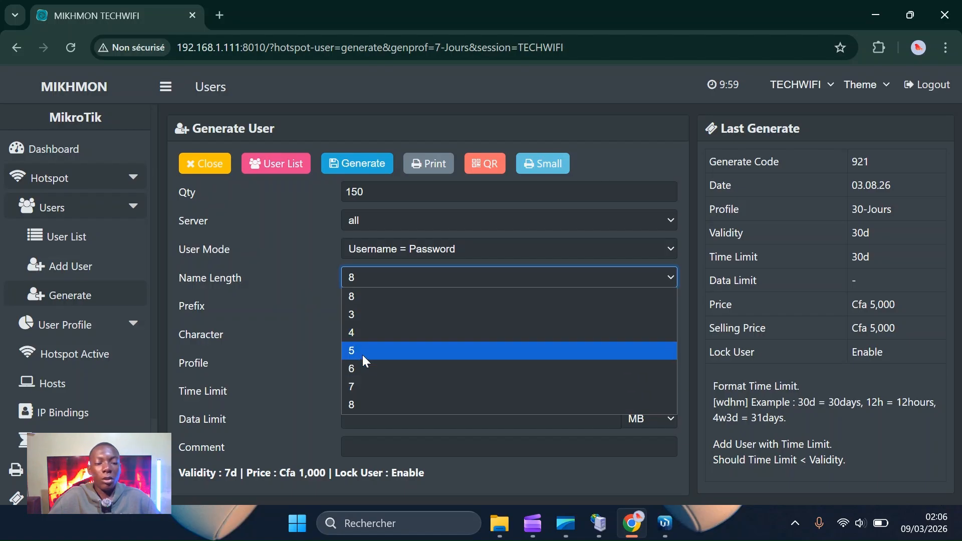
{"action": "left_click", "coordinate": [363, 355]}
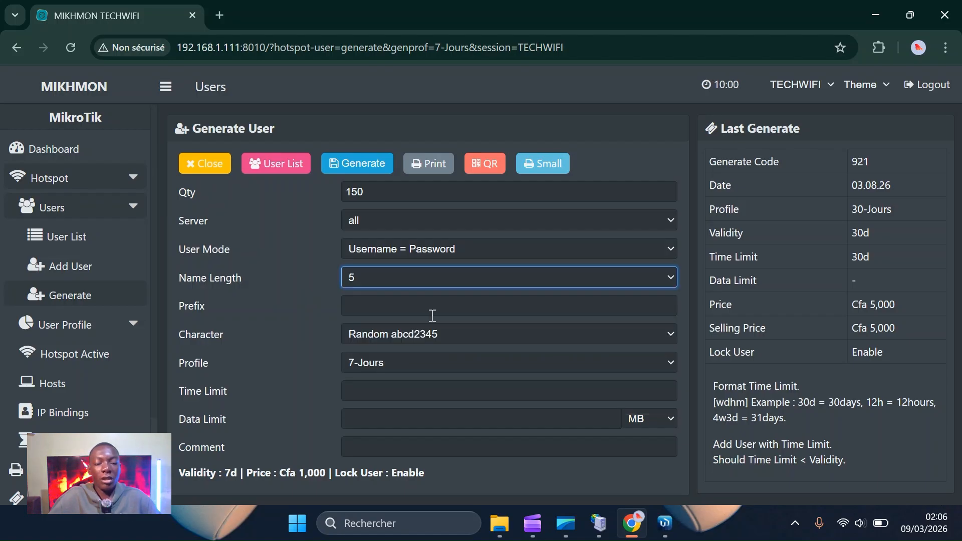
{"action": "left_click", "coordinate": [393, 338]}
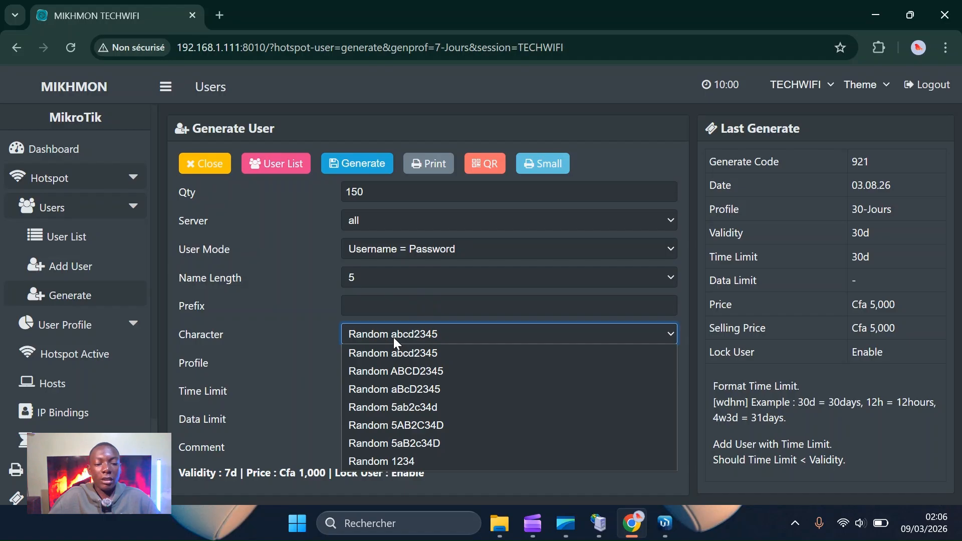
{"action": "left_click", "coordinate": [371, 410]}
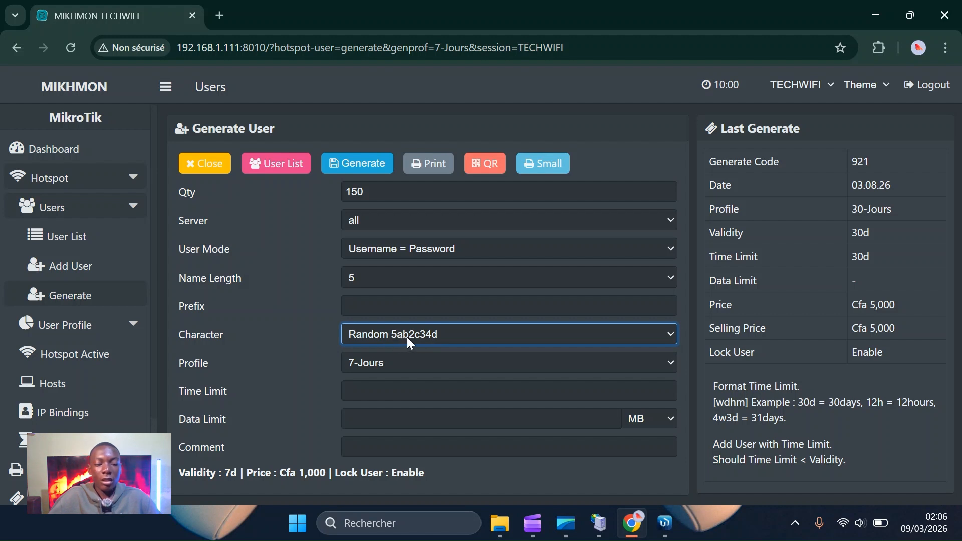
{"action": "left_click", "coordinate": [407, 336]}
{"action": "left_click", "coordinate": [407, 336]}
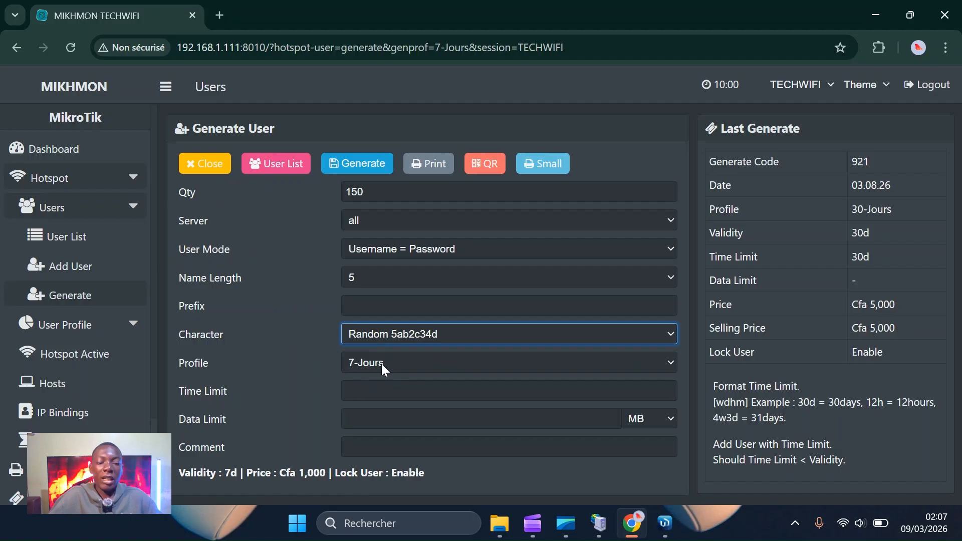
{"action": "left_click", "coordinate": [419, 363]}
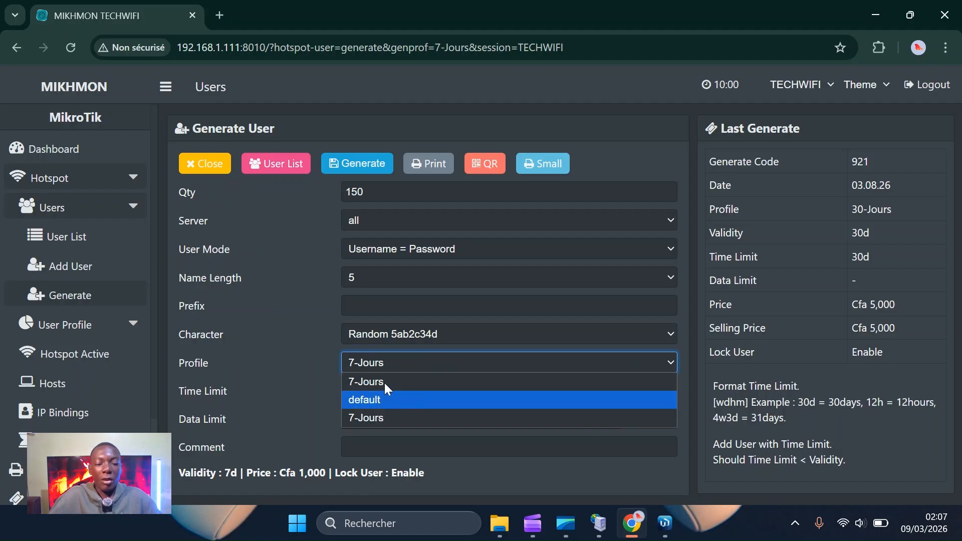
{"action": "left_click", "coordinate": [303, 354]}
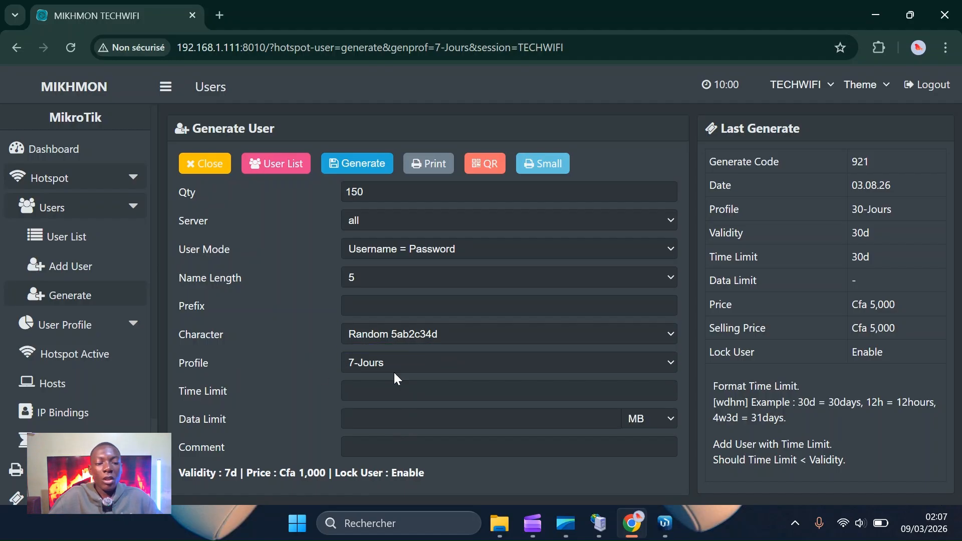
Set the time limit to 7d and leave the data limit empty.
{"action": "left_click", "coordinate": [373, 391]}
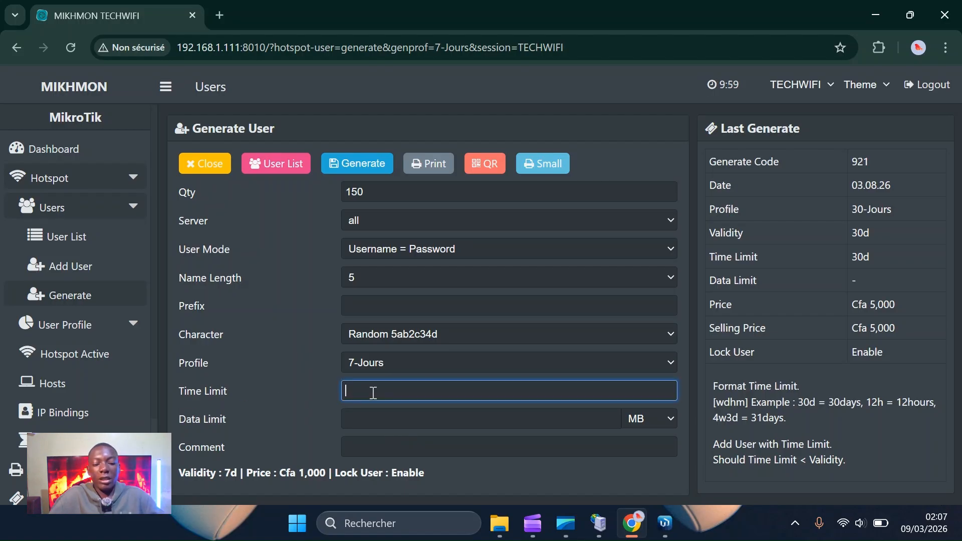
{"action": "type", "text": "7d"}
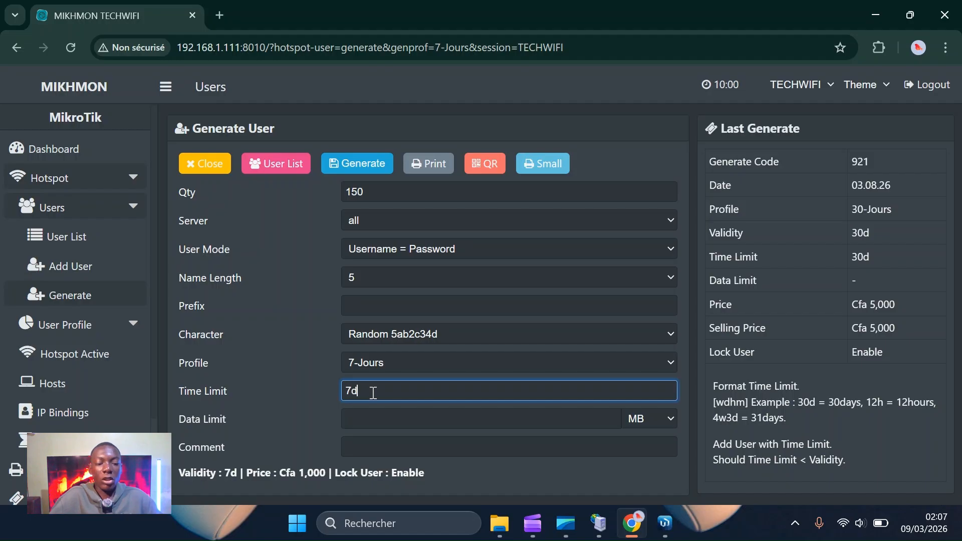
{"action": "left_click", "coordinate": [382, 423]}
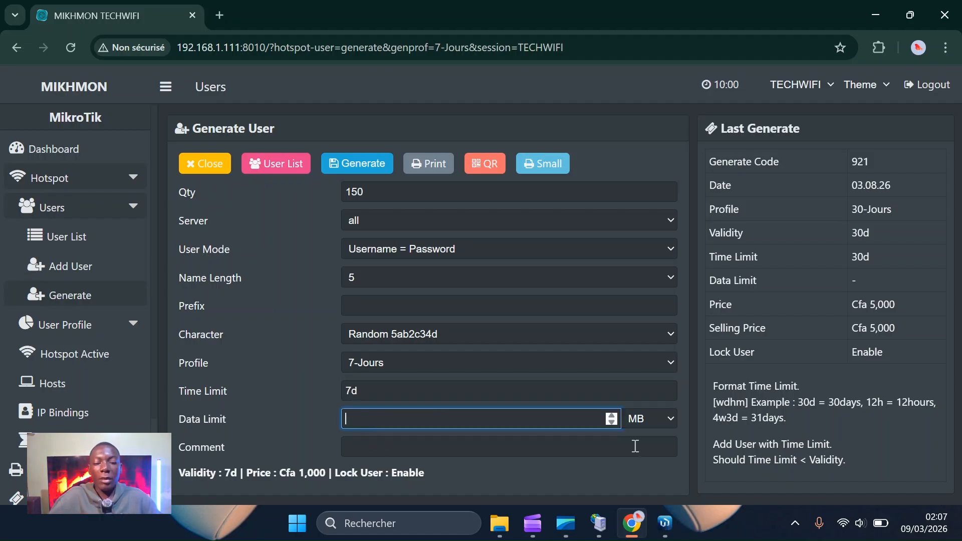
{"action": "left_click", "coordinate": [656, 418]}
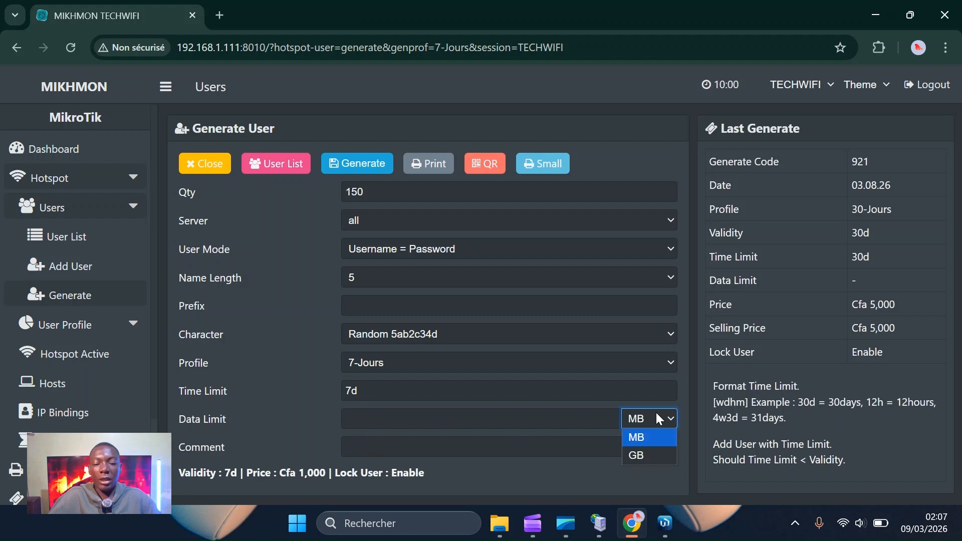
{"action": "left_click", "coordinate": [662, 454]}
{"action": "left_click", "coordinate": [507, 416]}
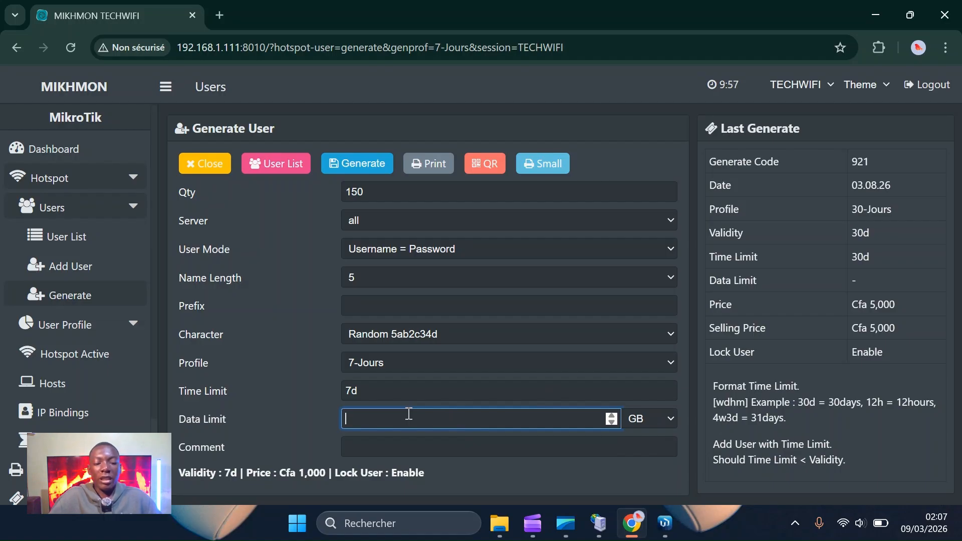
{"action": "type", "text": "2"}
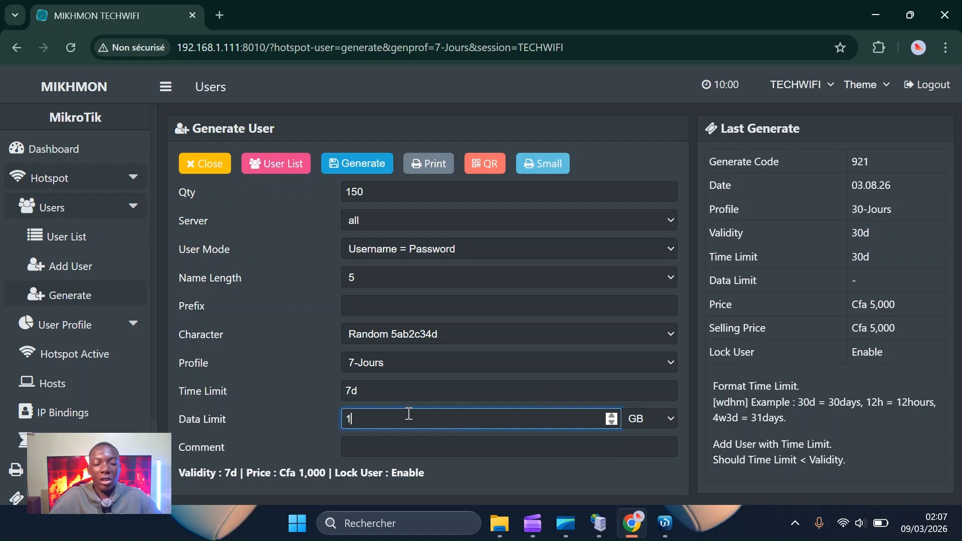
{"action": "type", "text": "100"}
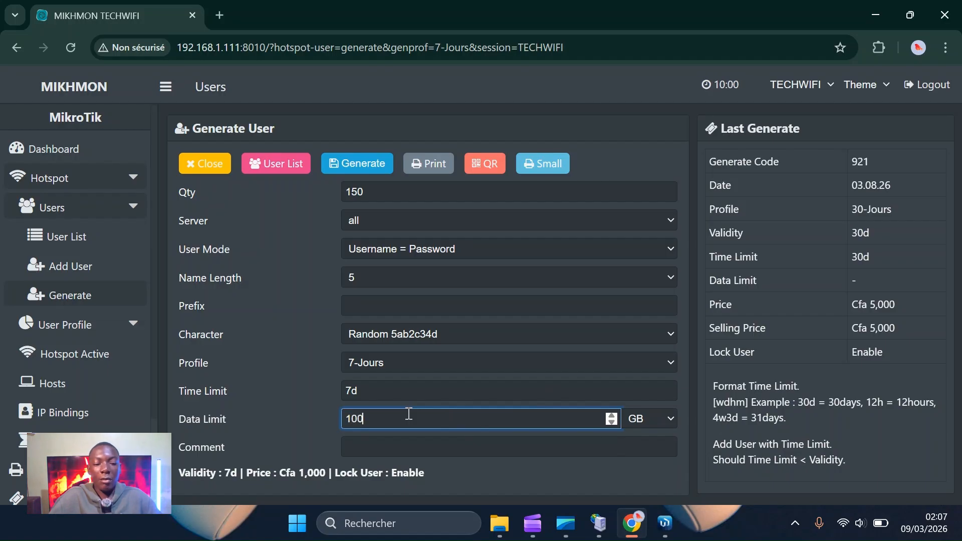
{"action": "left_click", "coordinate": [669, 422]}
{"action": "left_click", "coordinate": [657, 439]}
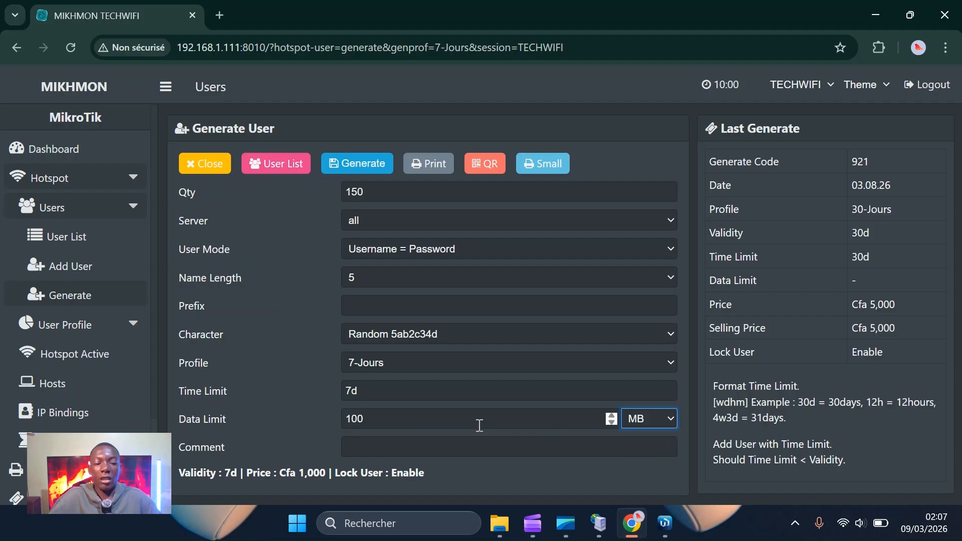
{"action": "left_click", "coordinate": [479, 426]}
{"action": "key", "text": "BackSpace"}
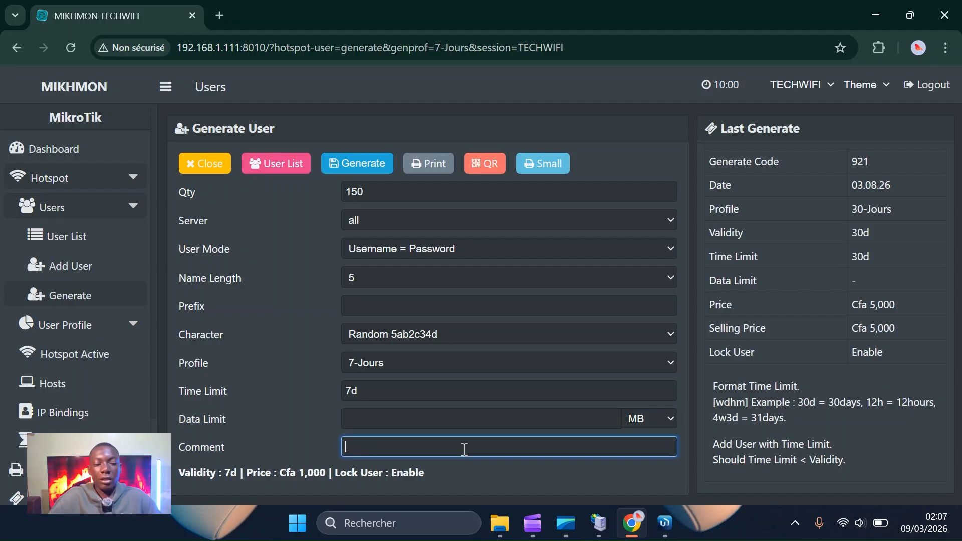
Add the comment NewTech and generate the voucher batch.
{"action": "left_click", "coordinate": [464, 449]}
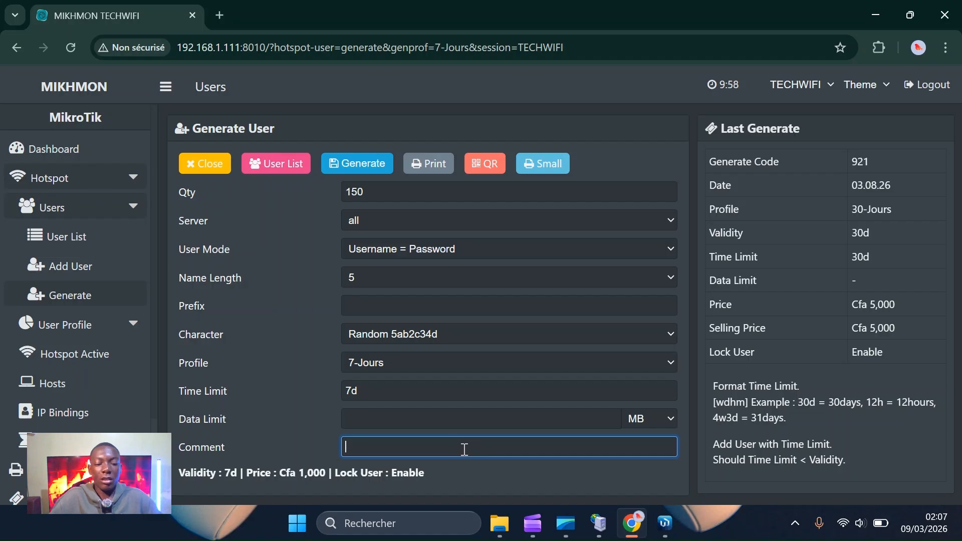
{"action": "type", "text": "Ne"}
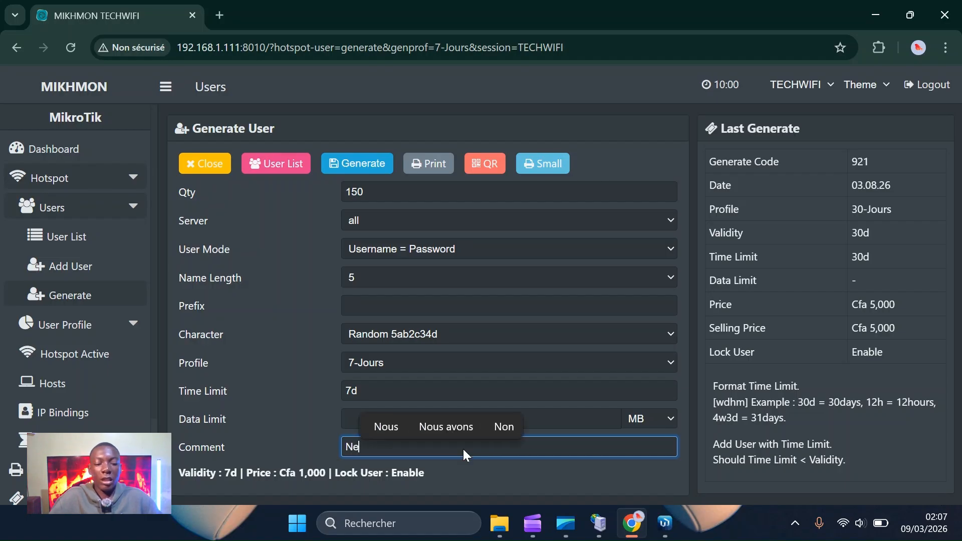
{"action": "type", "text": "wTech"}
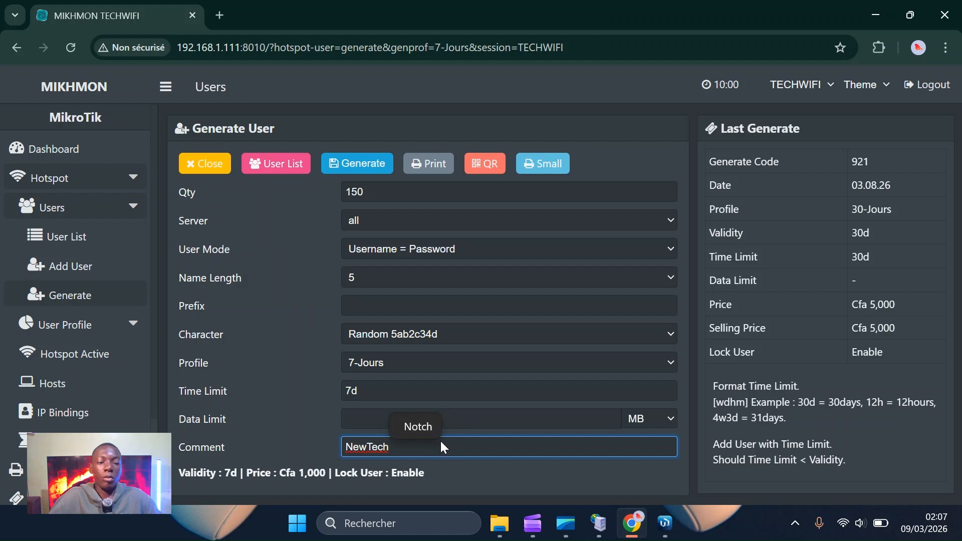
{"action": "left_click", "coordinate": [358, 167]}
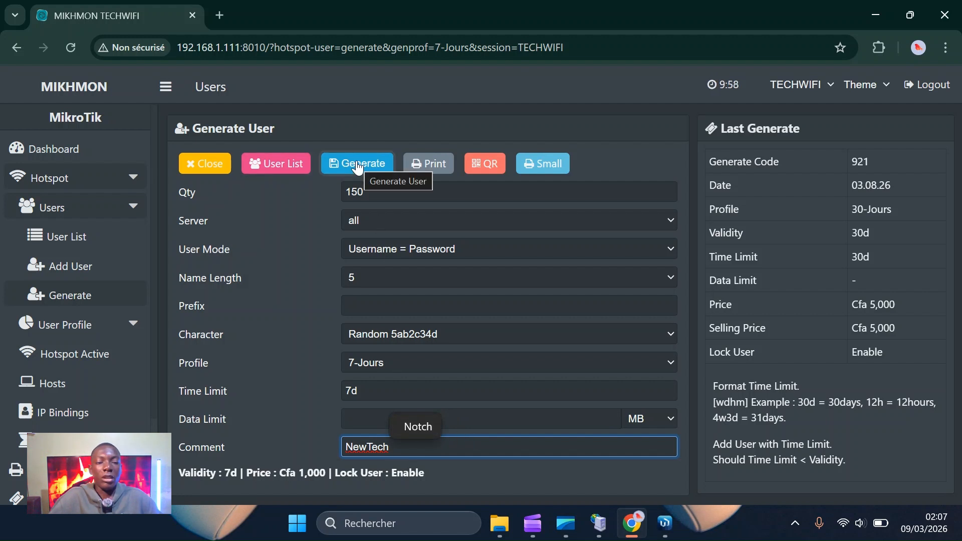
{"action": "left_click", "coordinate": [358, 167]}
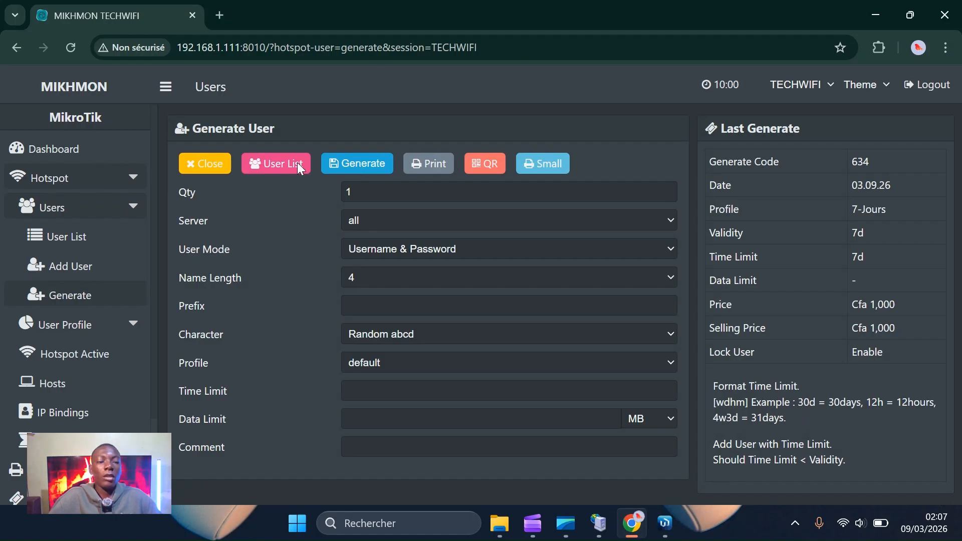
{"action": "left_click", "coordinate": [213, 165]}
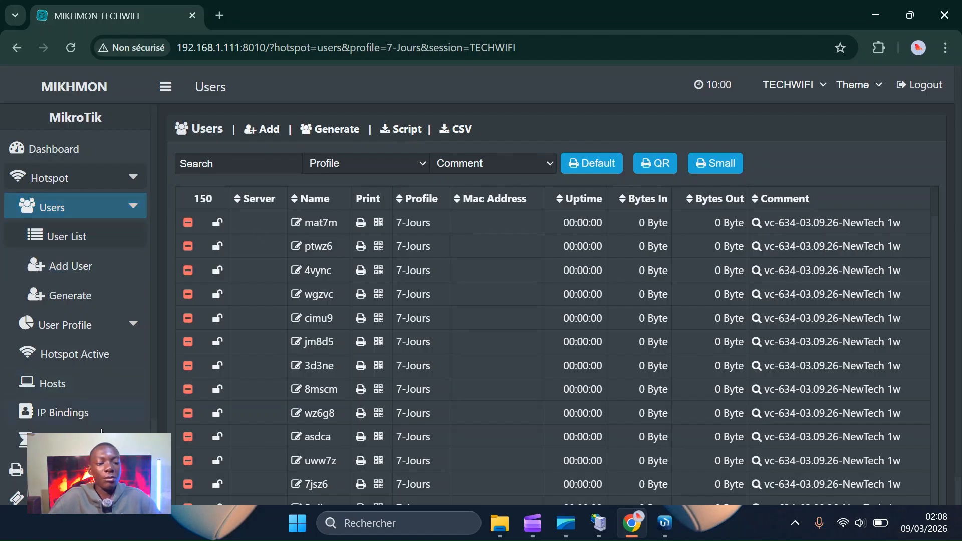
{"action": "scroll", "coordinate": [124, 216], "scroll_direction": "down", "scroll_amount": 5}
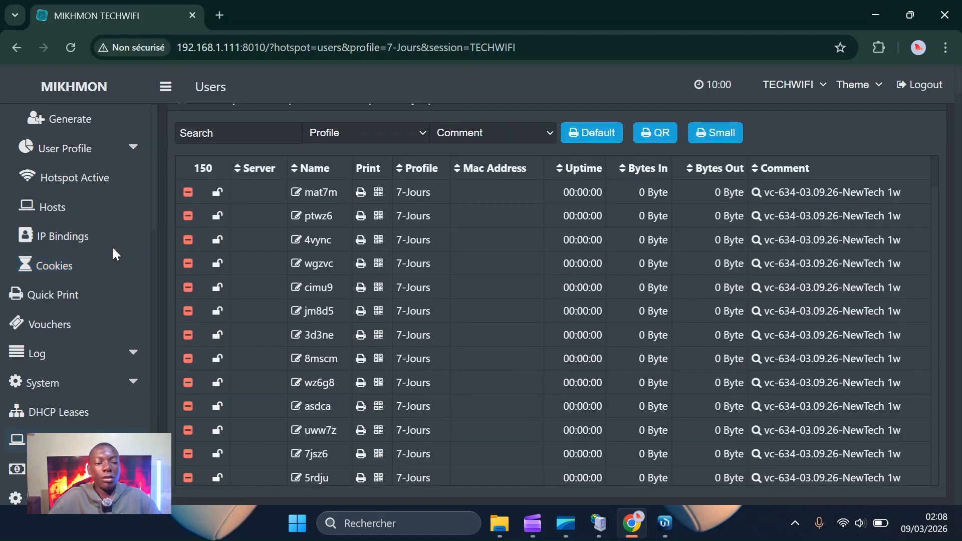
{"action": "scroll", "coordinate": [113, 248], "scroll_direction": "up", "scroll_amount": 4}
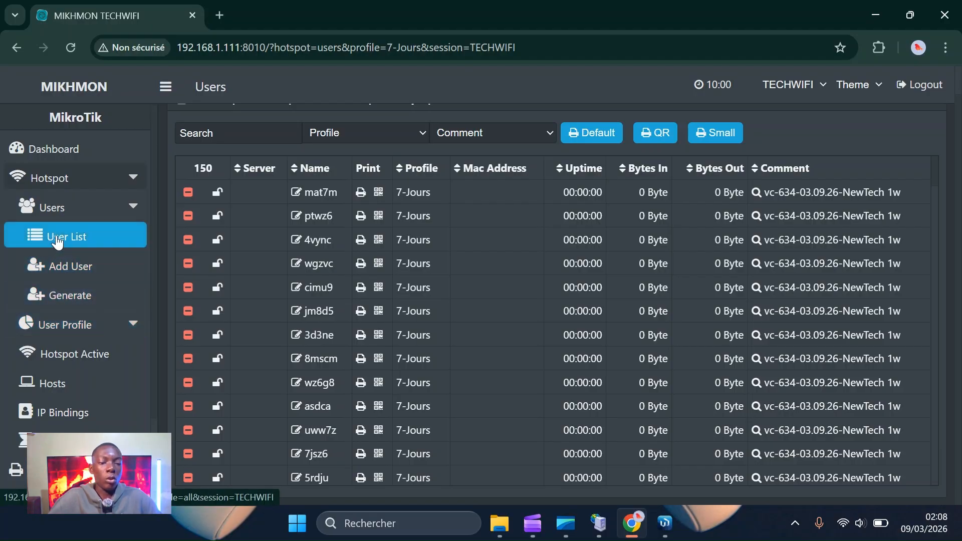
Filter the User List to 7-Jours and comment vc-634-03.09.26-NewTech, then open Default print.
{"action": "left_click", "coordinate": [58, 242]}
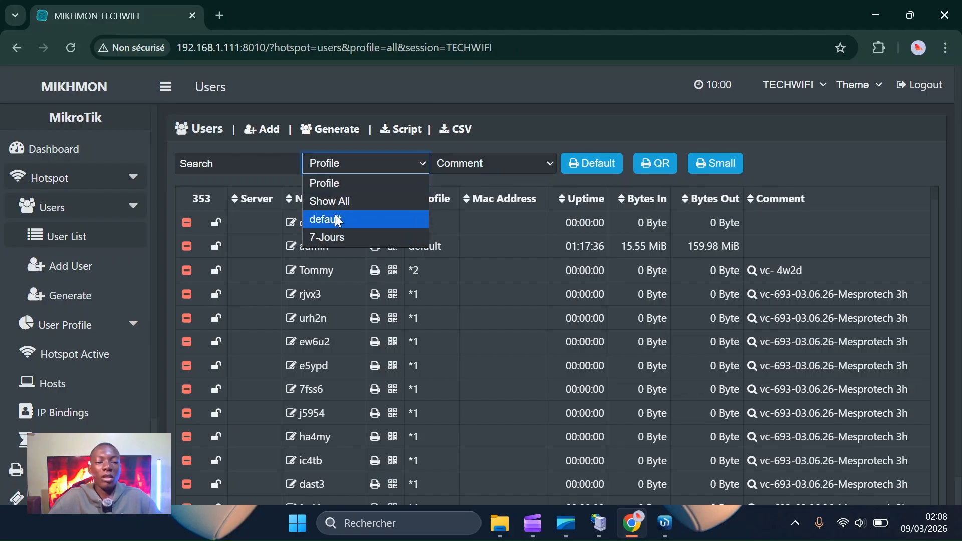
{"action": "left_click", "coordinate": [330, 238]}
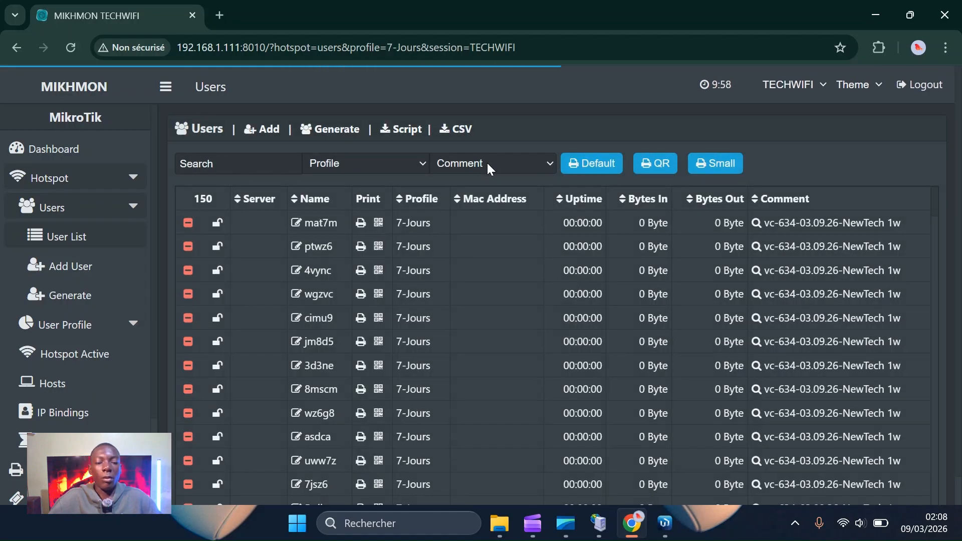
{"action": "left_click", "coordinate": [486, 162]}
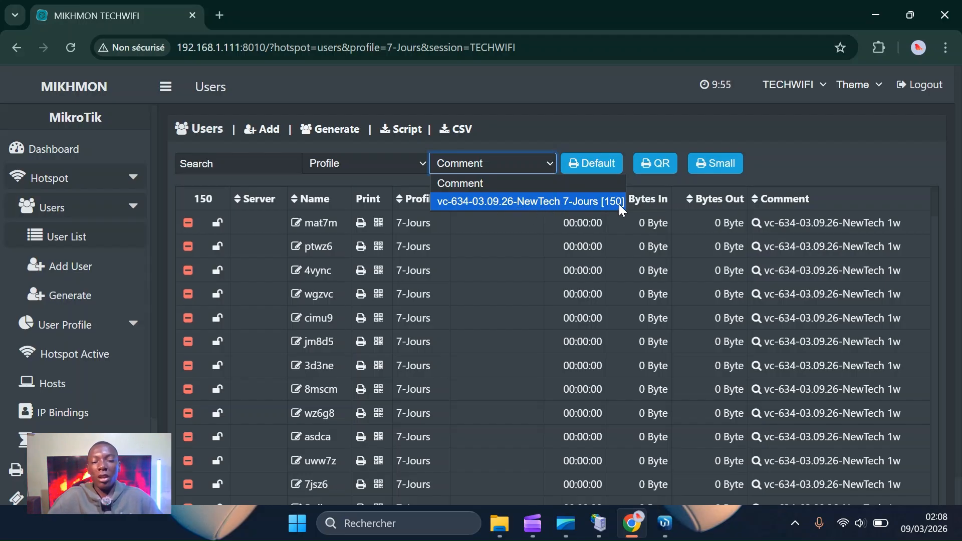
{"action": "left_click", "coordinate": [490, 203]}
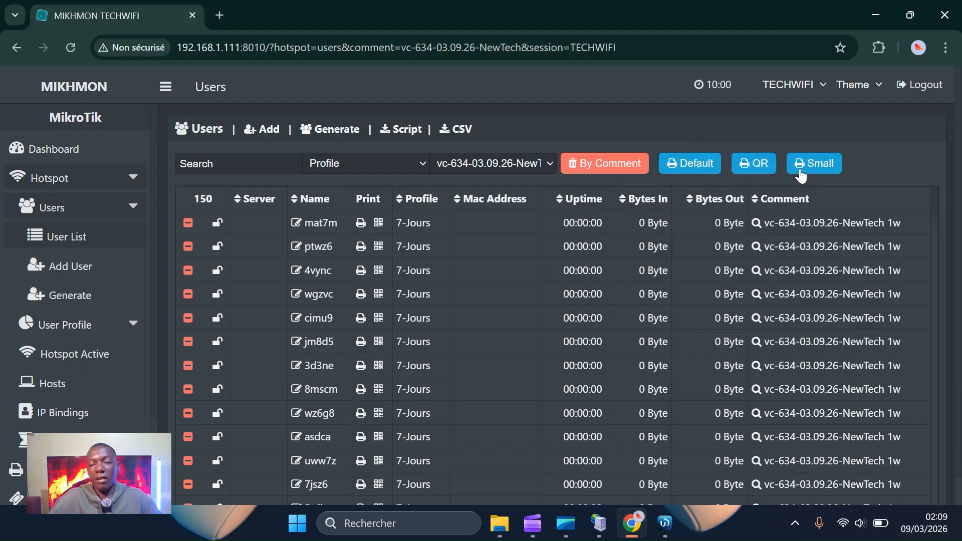
{"action": "left_click", "coordinate": [677, 163]}
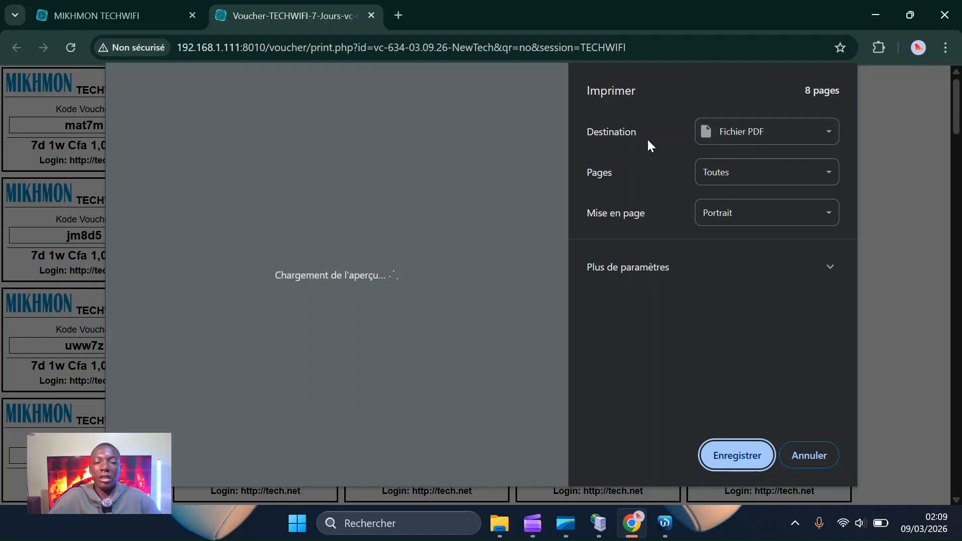
Save the voucher sheet to Téléchargements as a PDF under the suggested name, then close its tab.
{"action": "left_click", "coordinate": [759, 135]}
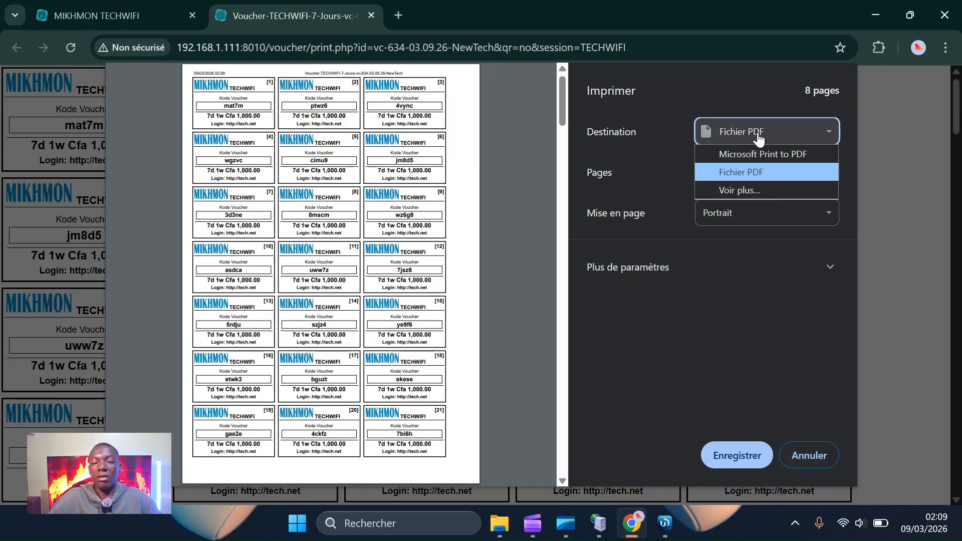
{"action": "left_click", "coordinate": [758, 138]}
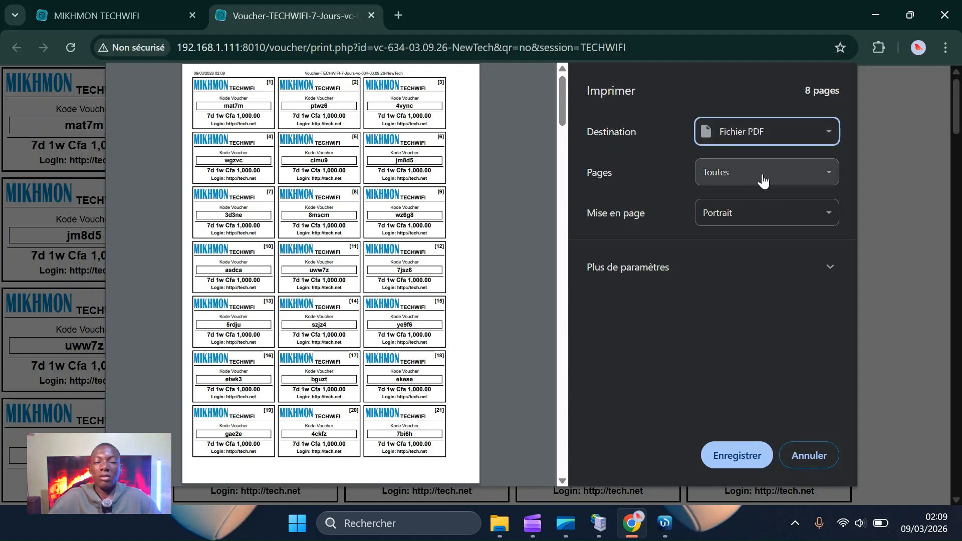
{"action": "left_click", "coordinate": [733, 457]}
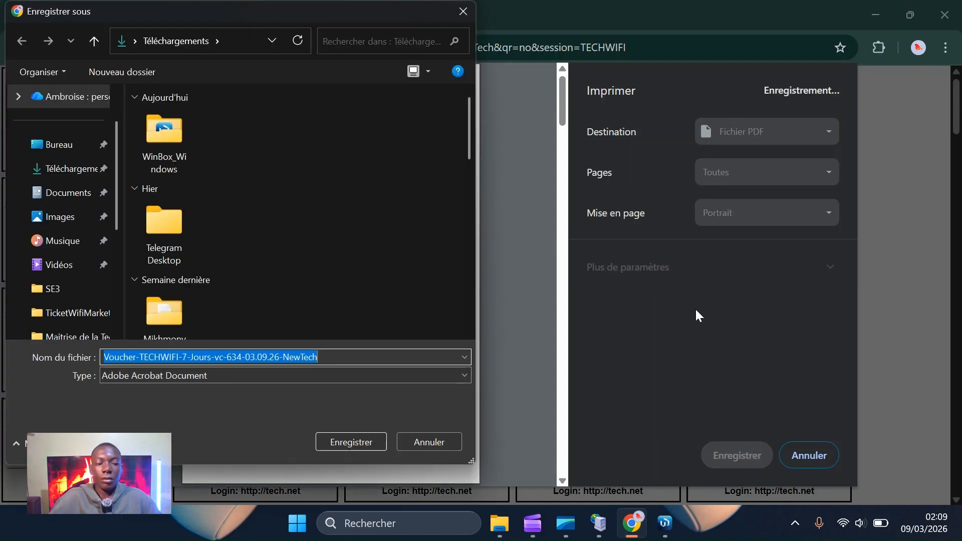
{"action": "key", "text": "Return"}
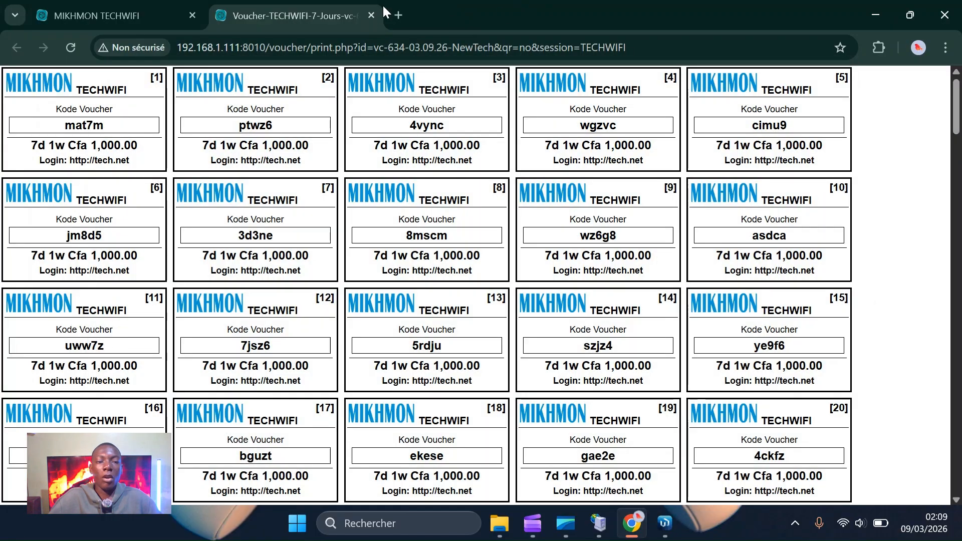
{"action": "left_click", "coordinate": [372, 15]}
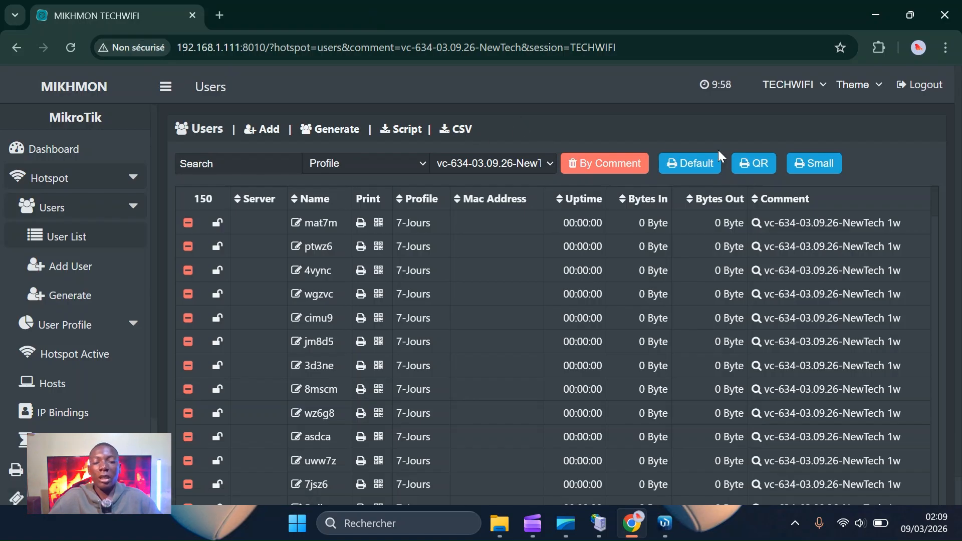
Start a CSV export of the vc-634-03.09.26-NewTech batch's filtered user list.
{"action": "left_click", "coordinate": [695, 163]}
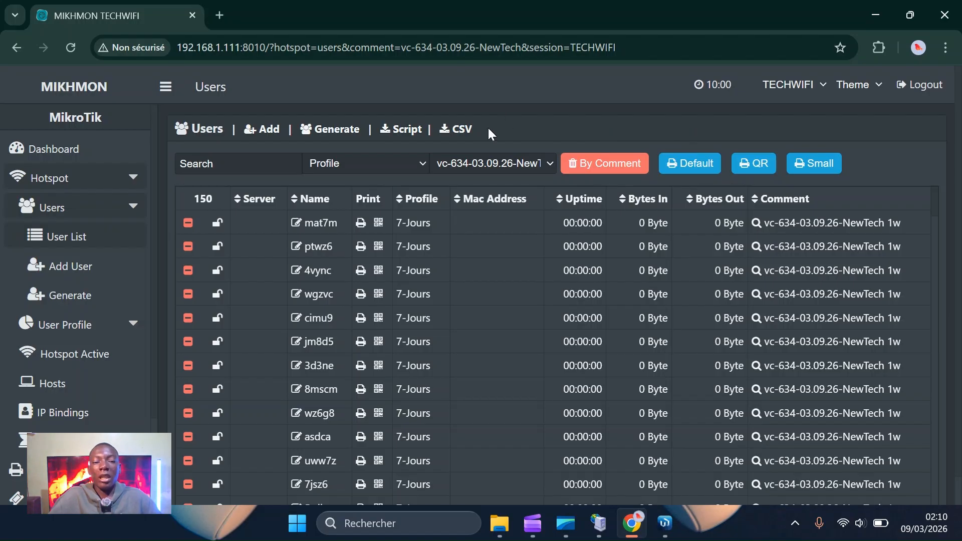
{"action": "left_click", "coordinate": [456, 132]}
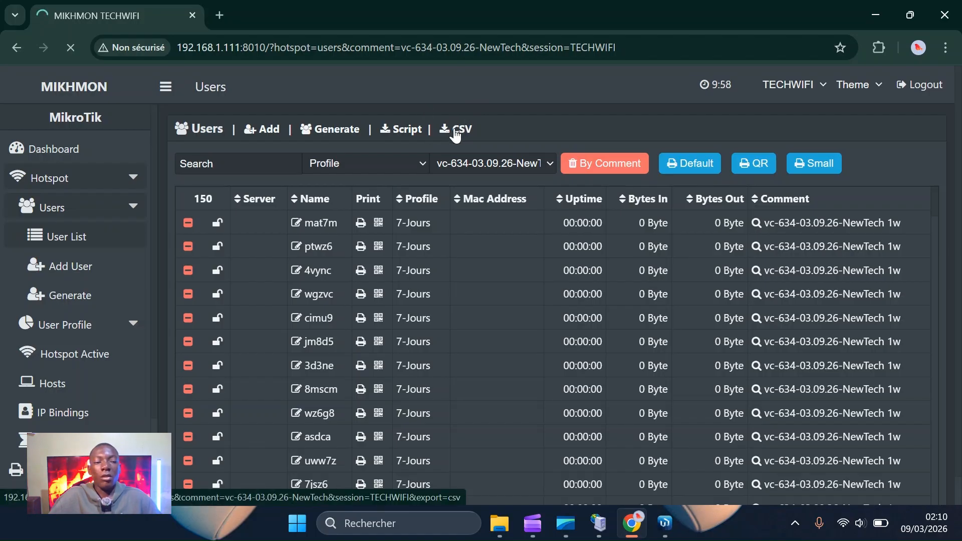
Download the exported user list and save it in Téléchargements as '7 Jours Online.csv'.
{"action": "scroll", "coordinate": [450, 345], "scroll_direction": "down", "scroll_amount": 15}
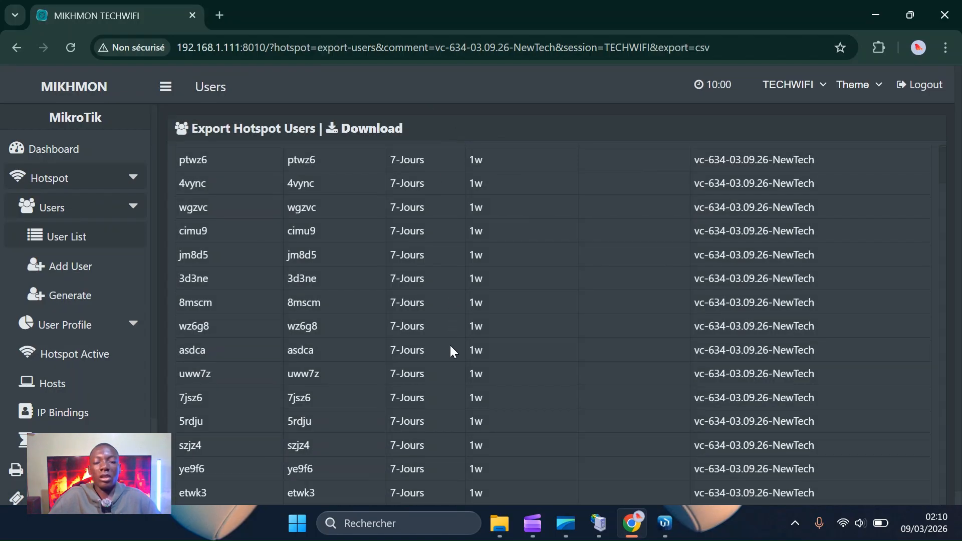
{"action": "scroll", "coordinate": [450, 345], "scroll_direction": "down", "scroll_amount": 7}
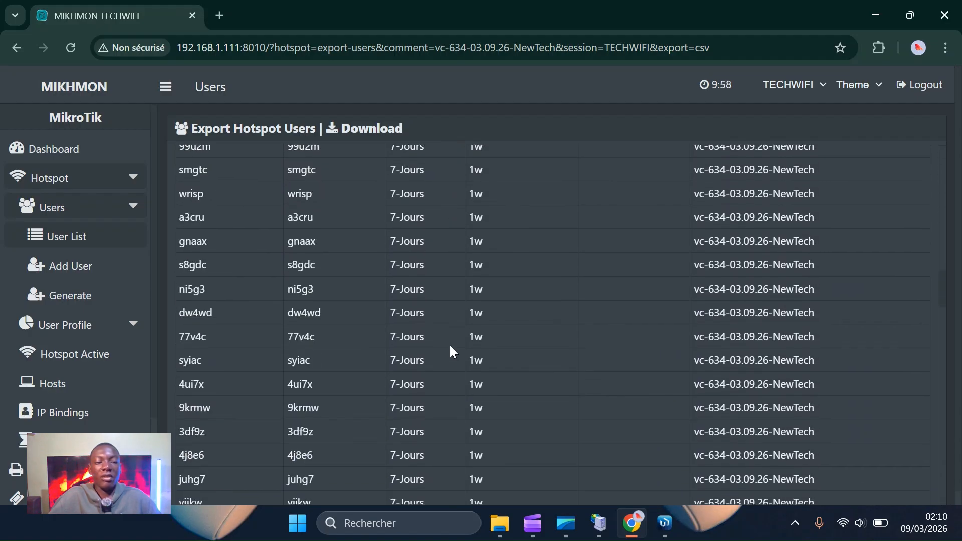
{"action": "scroll", "coordinate": [596, 473], "scroll_direction": "down", "scroll_amount": 7}
{"action": "scroll", "coordinate": [595, 470], "scroll_direction": "down", "scroll_amount": 20}
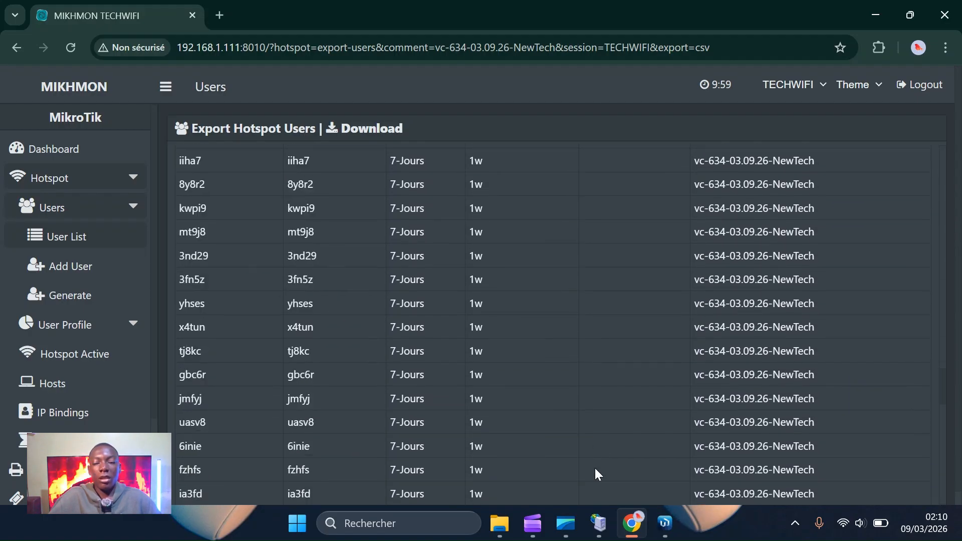
{"action": "scroll", "coordinate": [596, 473], "scroll_direction": "up", "scroll_amount": 10}
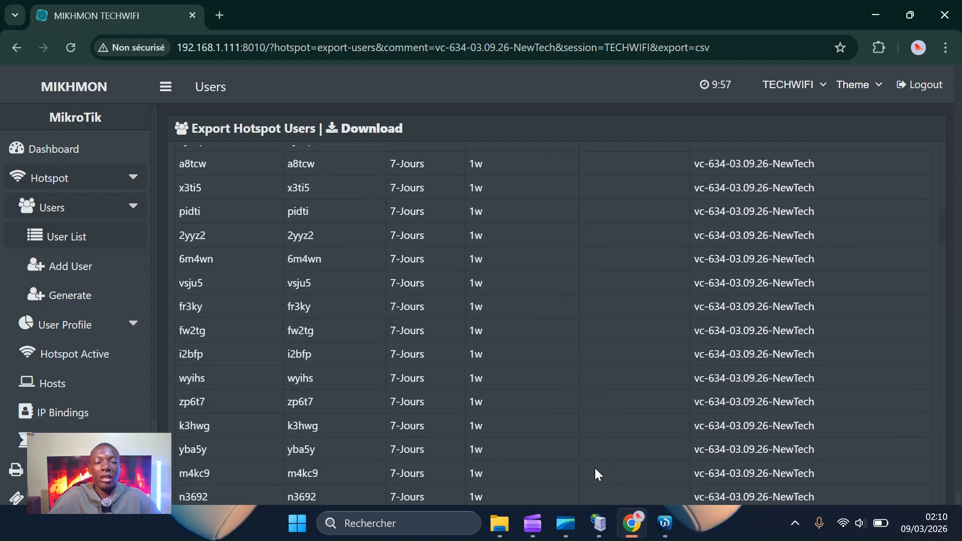
{"action": "left_click", "coordinate": [353, 130]}
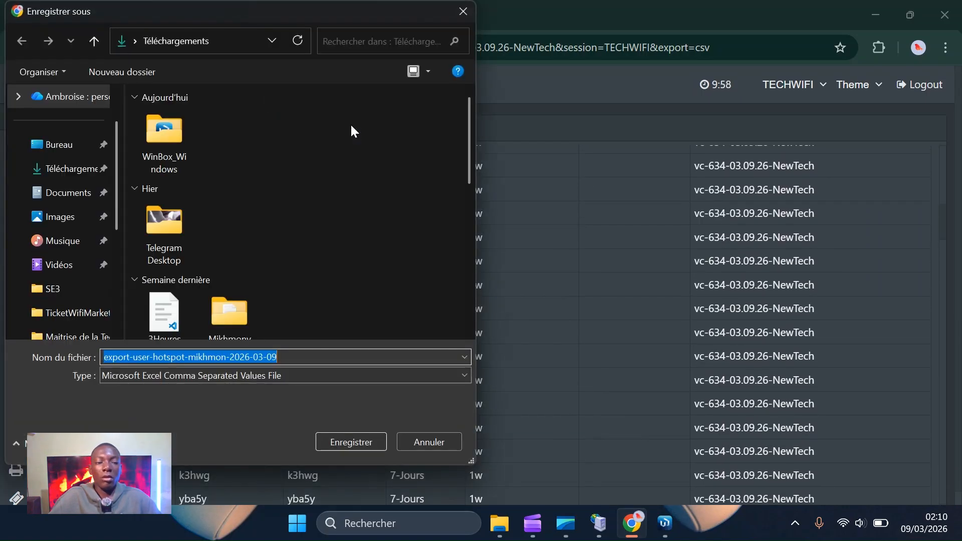
{"action": "key", "text": "BackSpace"}
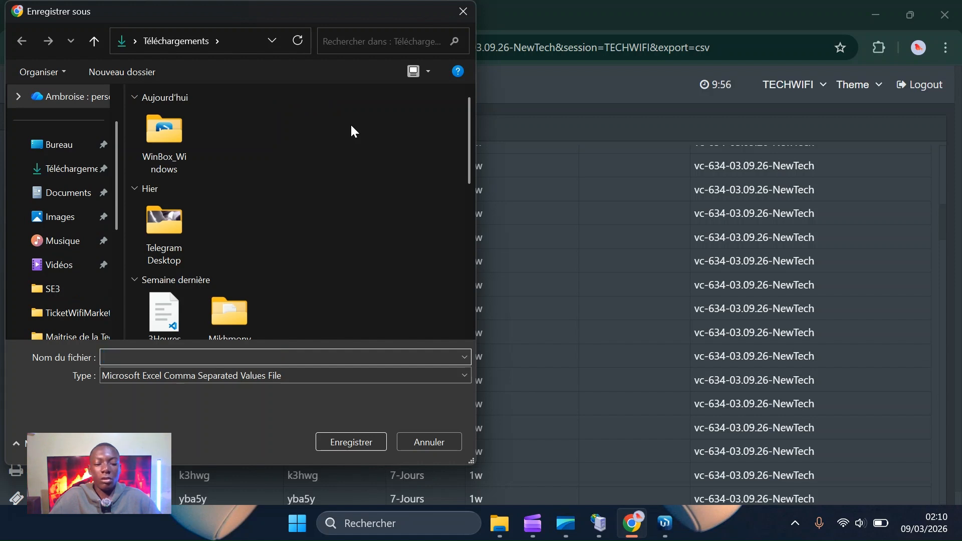
{"action": "type", "text": "7"}
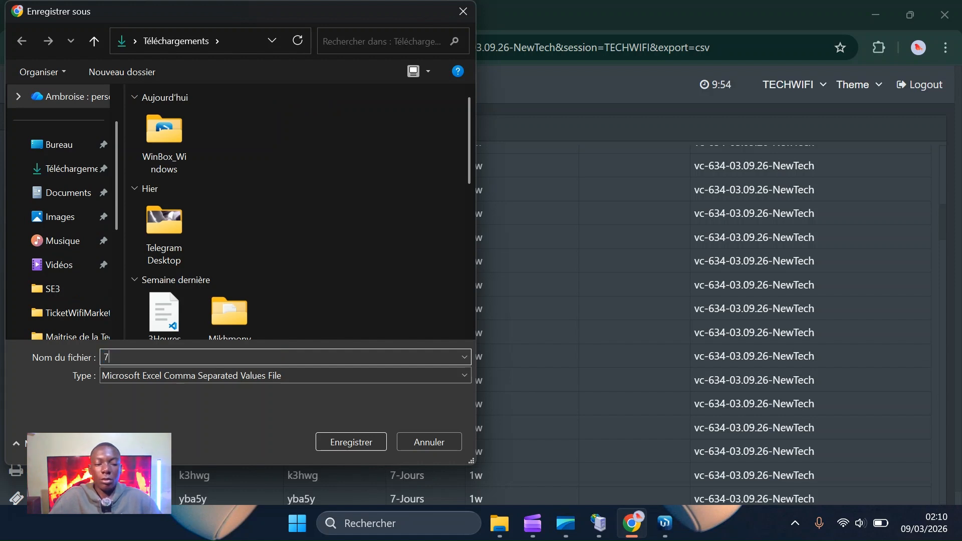
{"action": "type", "text": " Jours"}
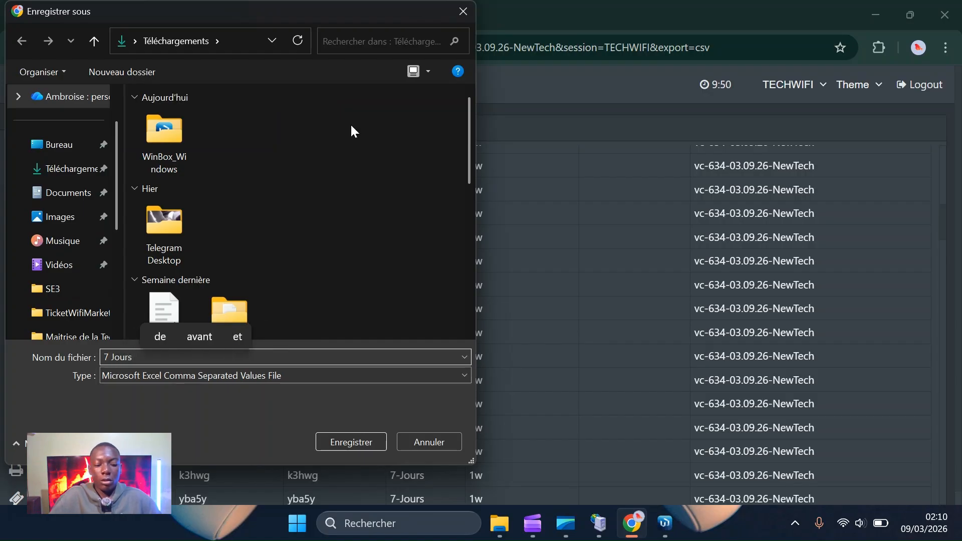
{"action": "type", "text": " Online"}
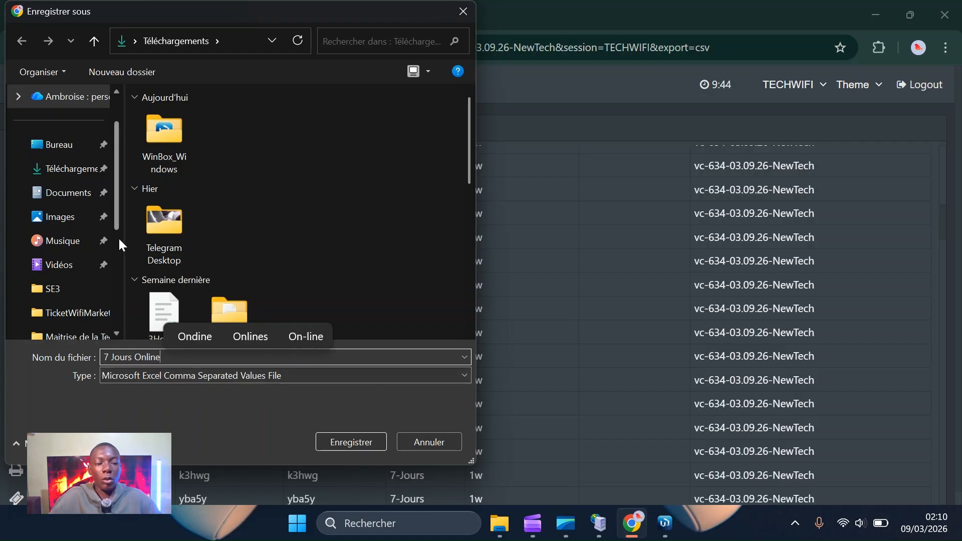
{"action": "left_click_drag", "start_coordinate": [125, 228], "coordinate": [77, 229]}
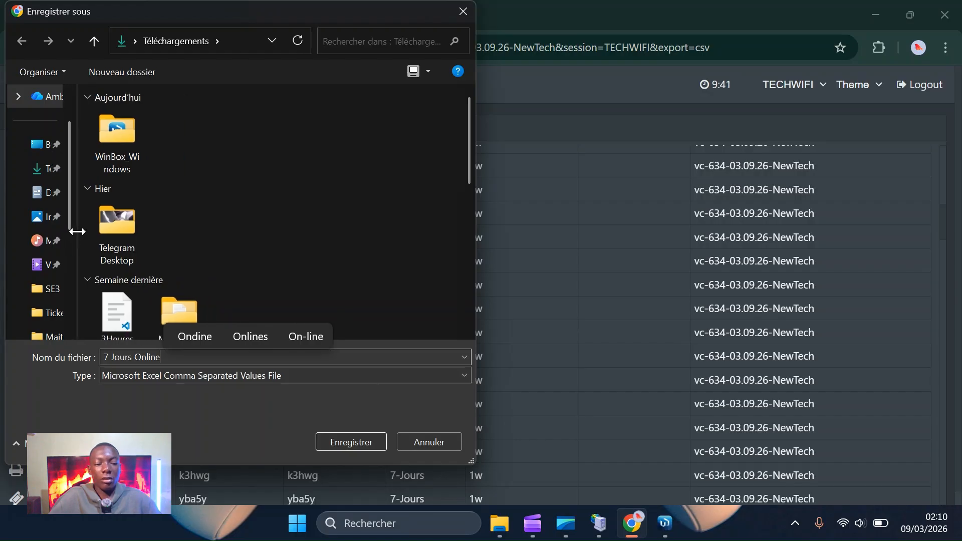
{"action": "left_click", "coordinate": [347, 443]}
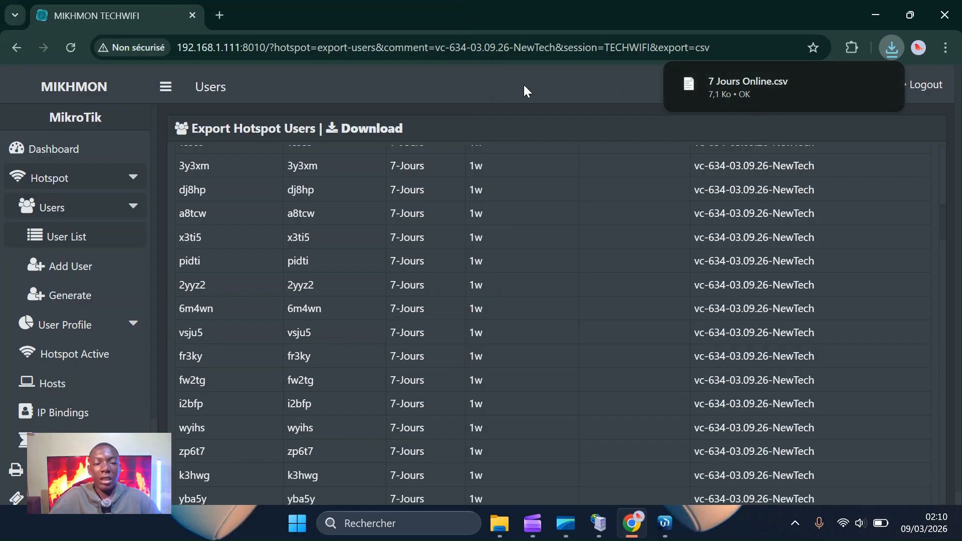
{"action": "scroll", "coordinate": [434, 208], "scroll_direction": "up", "scroll_amount": 5}
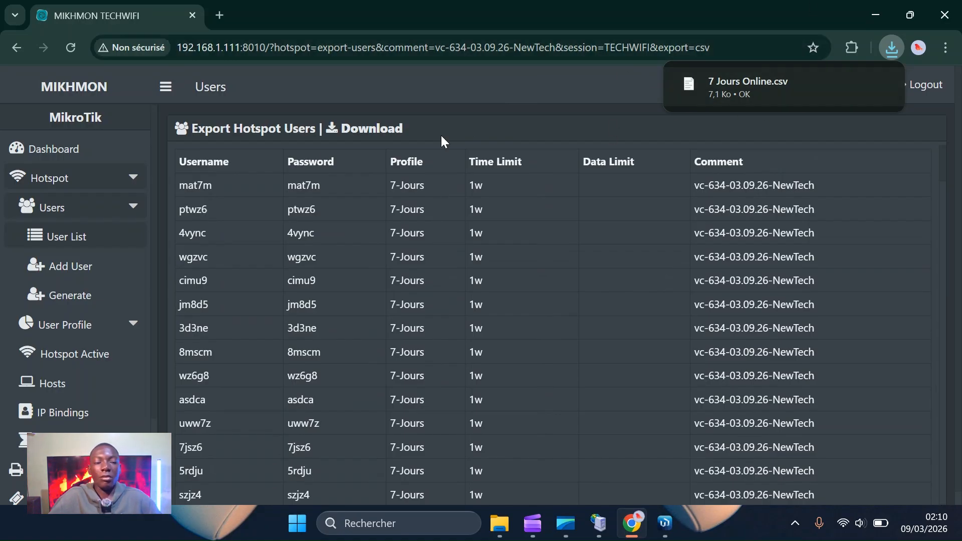
{"action": "scroll", "coordinate": [338, 314], "scroll_direction": "down", "scroll_amount": 7}
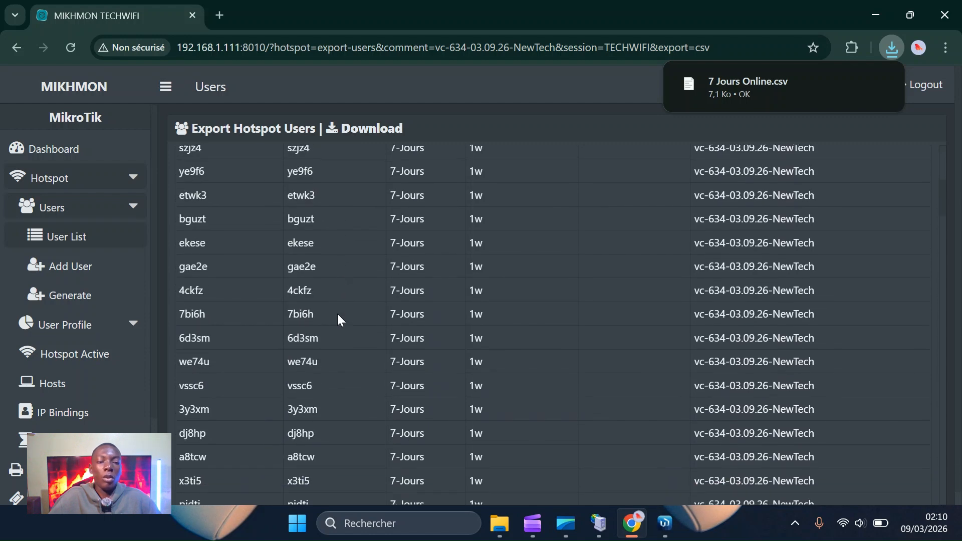